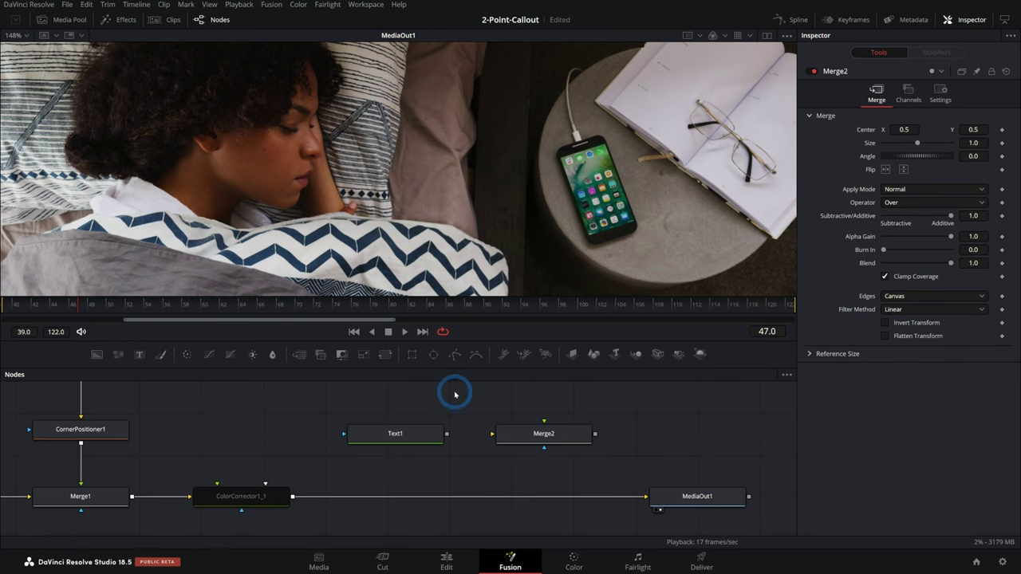
# Select Text1 and show it in the left viewer
pyautogui.click(395, 433)
pyautogui.press('1')
pyautogui.scroll(-5, 274, 200)
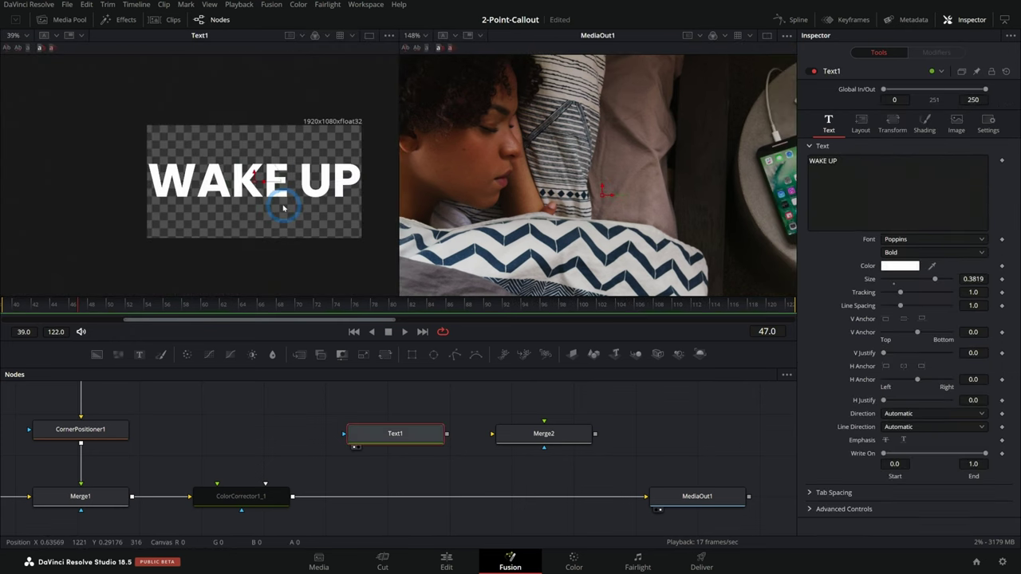
pyautogui.scroll(2, 283, 208)
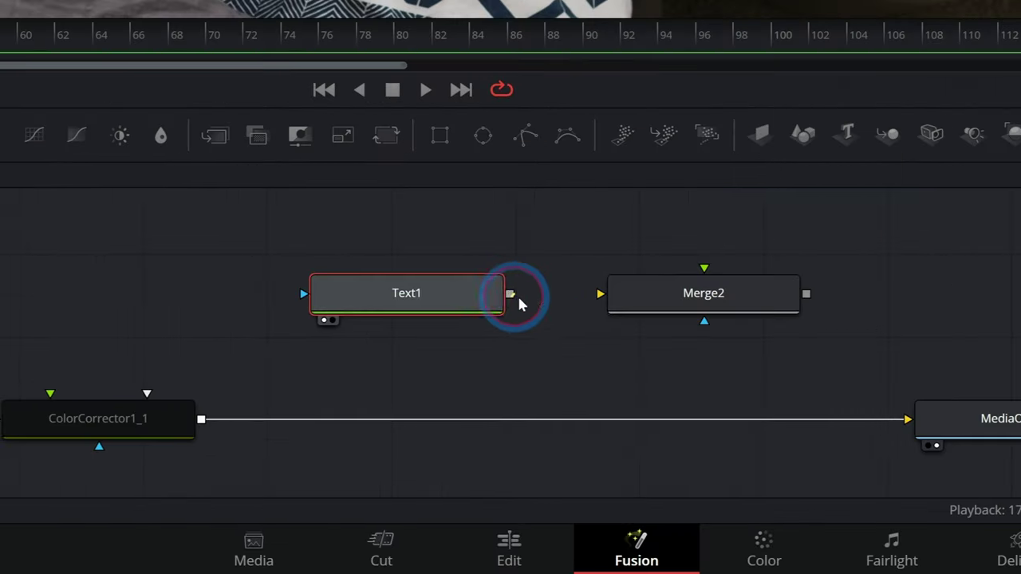
# Connect the Text1 and Merge1 outputs into Merge2
pyautogui.moveTo(447, 433); pyautogui.dragTo(543, 435)
pyautogui.moveTo(131, 496); pyautogui.dragTo(477, 483)
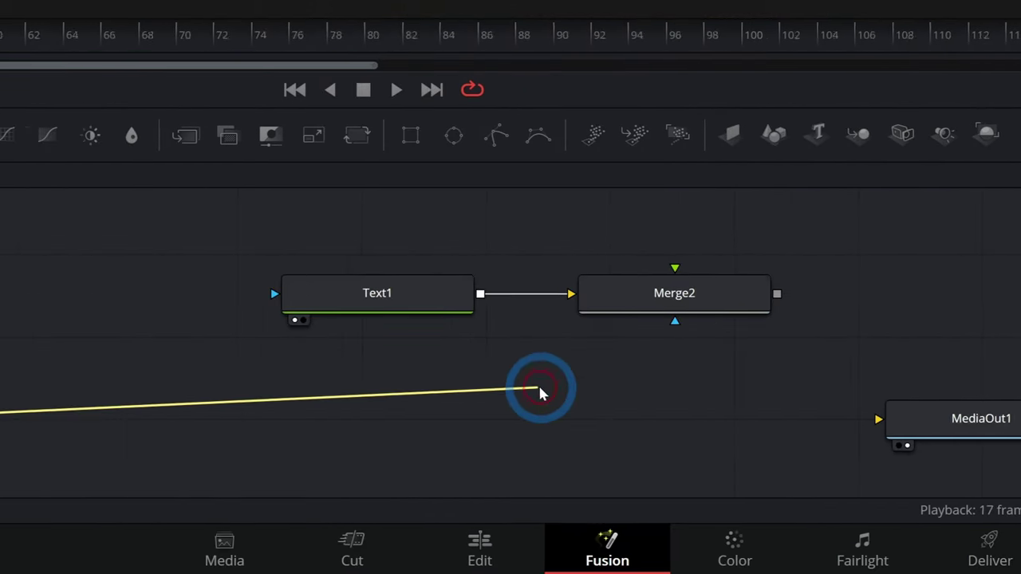
pyautogui.moveTo(539, 390); pyautogui.dragTo(674, 321)
# Route Merge2's output into MediaOut1 and select MediaOut1 to check it
pyautogui.moveTo(778, 294); pyautogui.dragTo(845, 387)
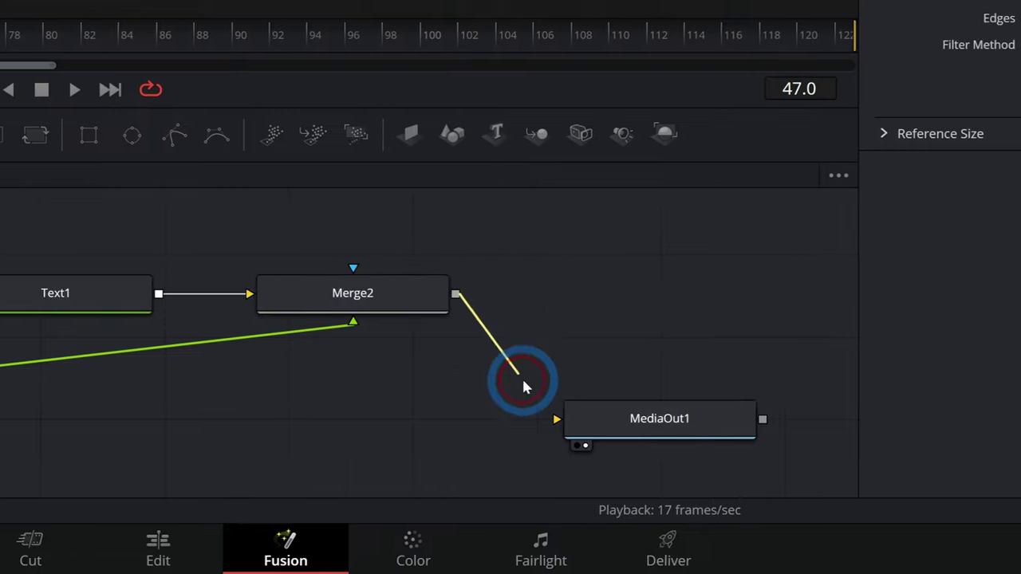
pyautogui.moveTo(523, 386); pyautogui.dragTo(557, 420)
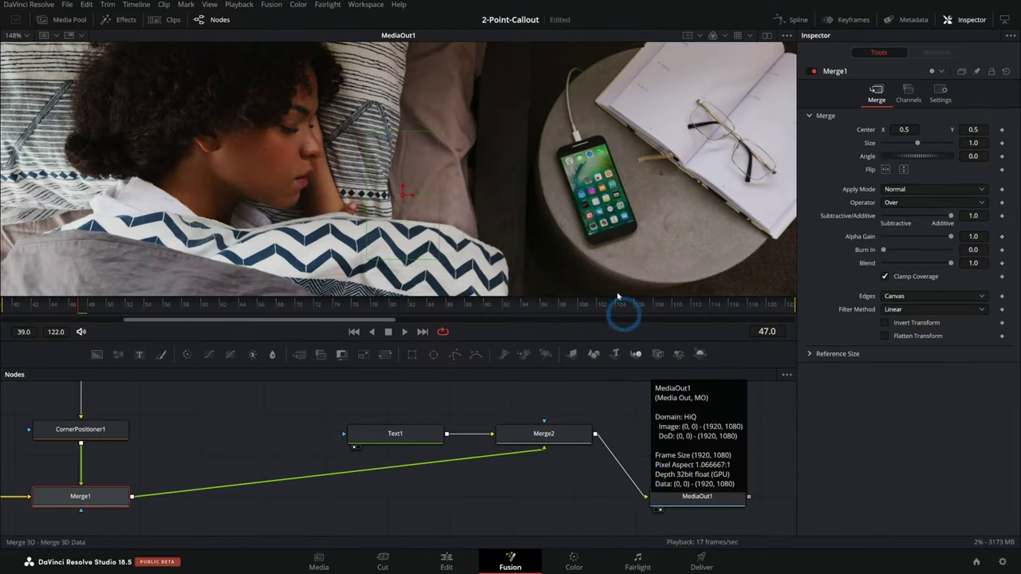
pyautogui.click(697, 496)
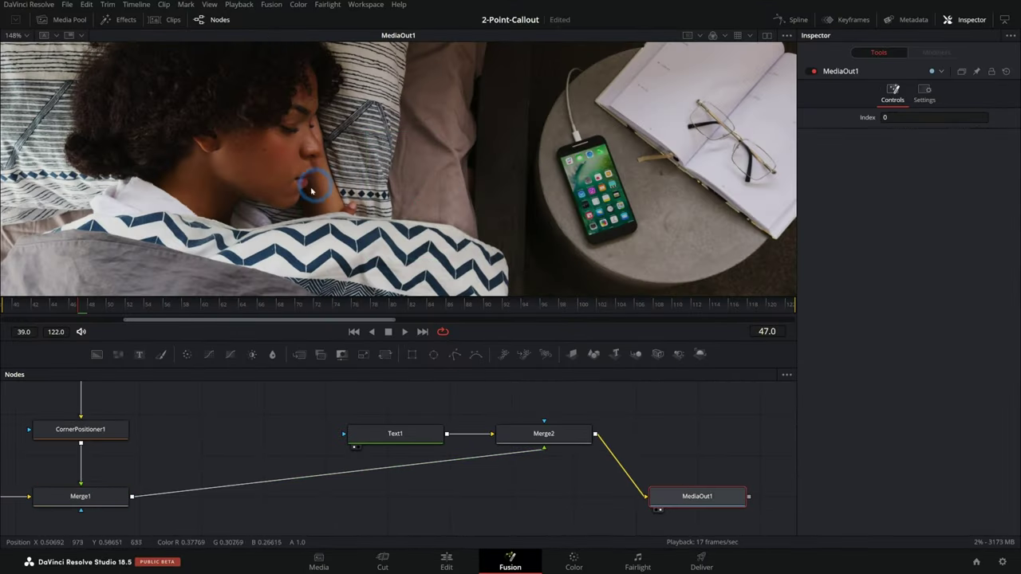
pyautogui.scroll(-3, 311, 186)
# Move Merge2 between Merge1 and MediaOut1, select Text1, and turn on dual viewers
pyautogui.moveTo(543, 434); pyautogui.dragTo(412, 501)
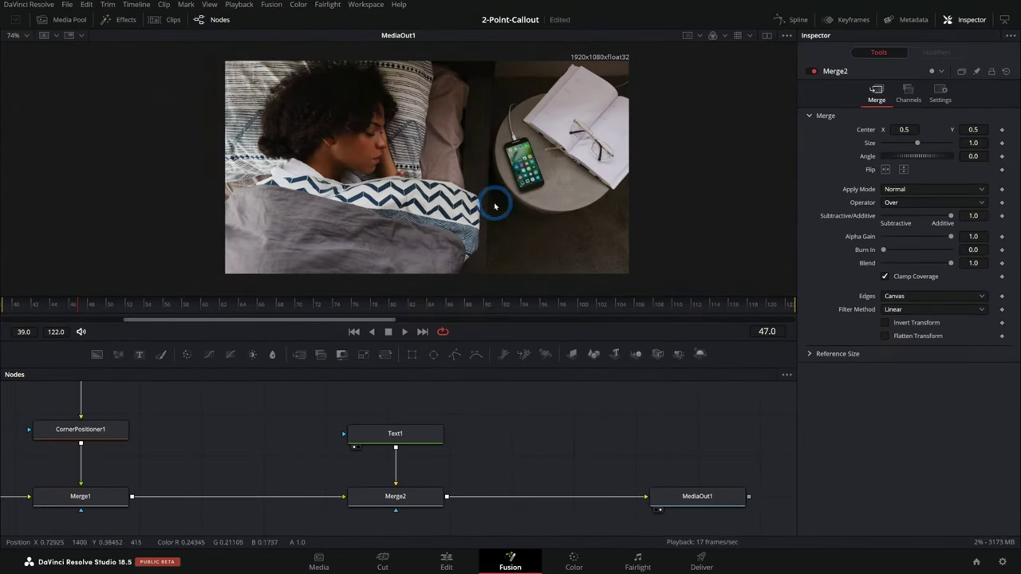
pyautogui.click(430, 433)
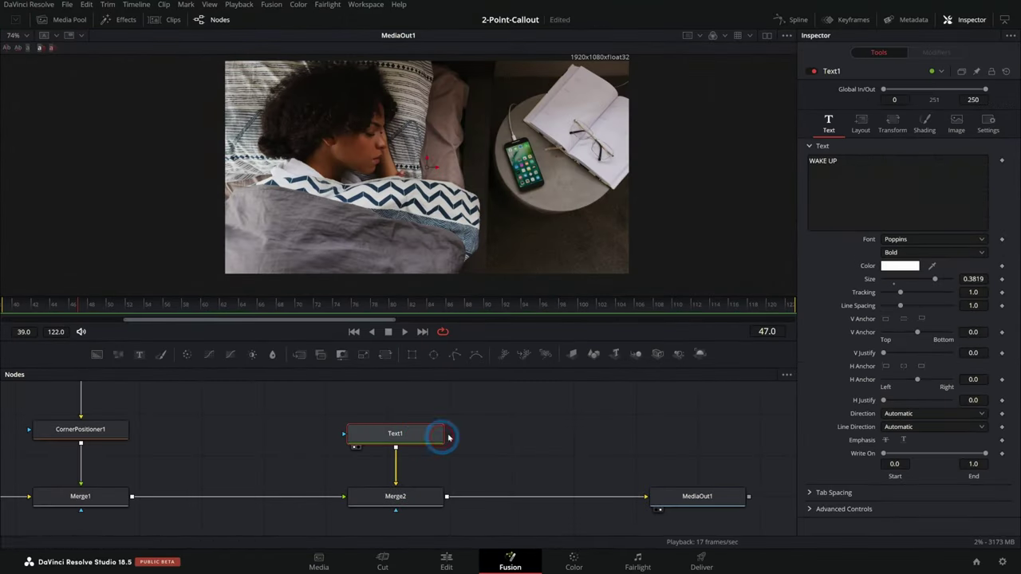
pyautogui.click(767, 37)
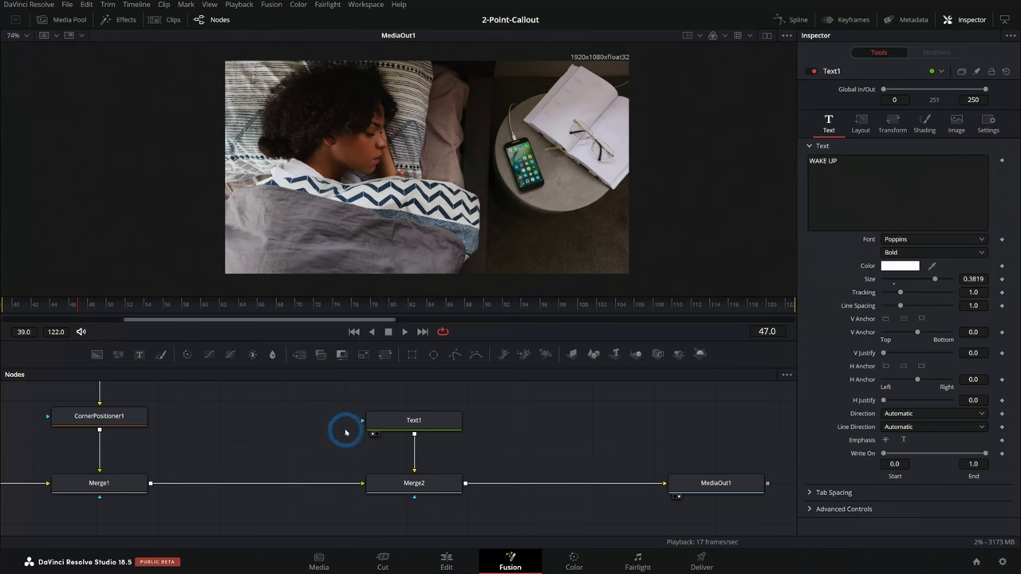
# Inspect Merge2, then detach Text1 so Merge2's foreground input is empty
pyautogui.click(414, 482)
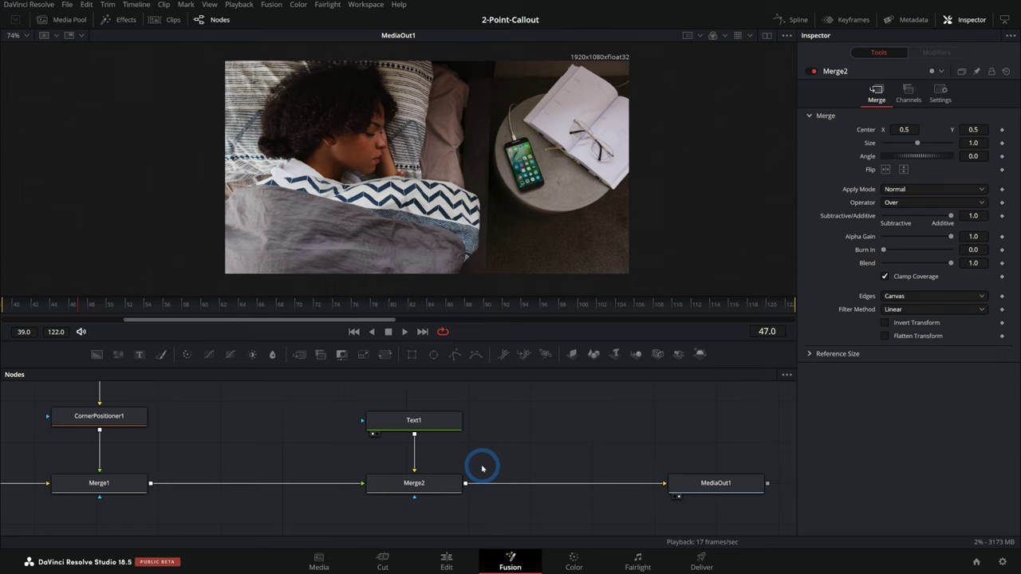
pyautogui.scroll(2, 416, 496)
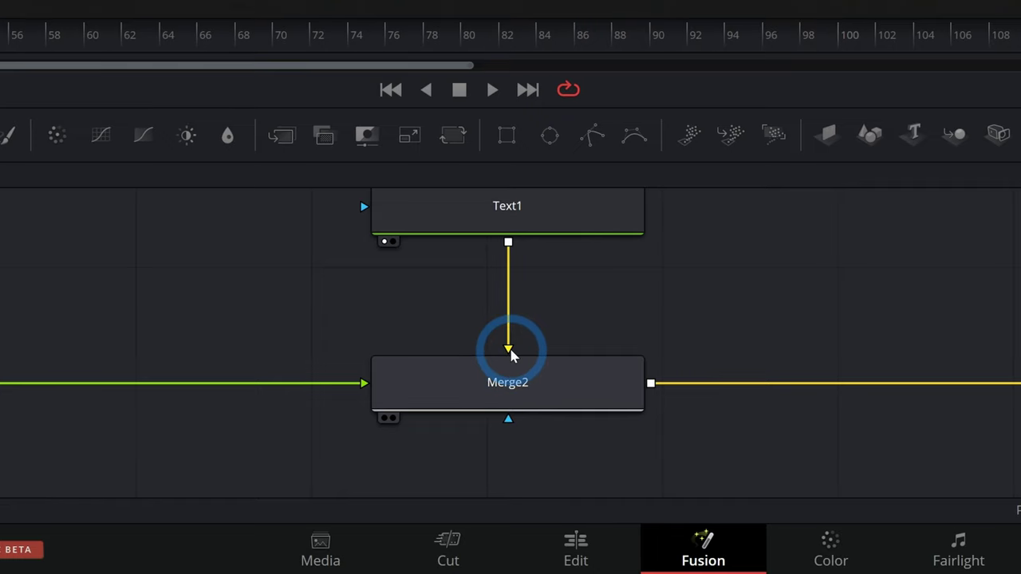
pyautogui.click(571, 231)
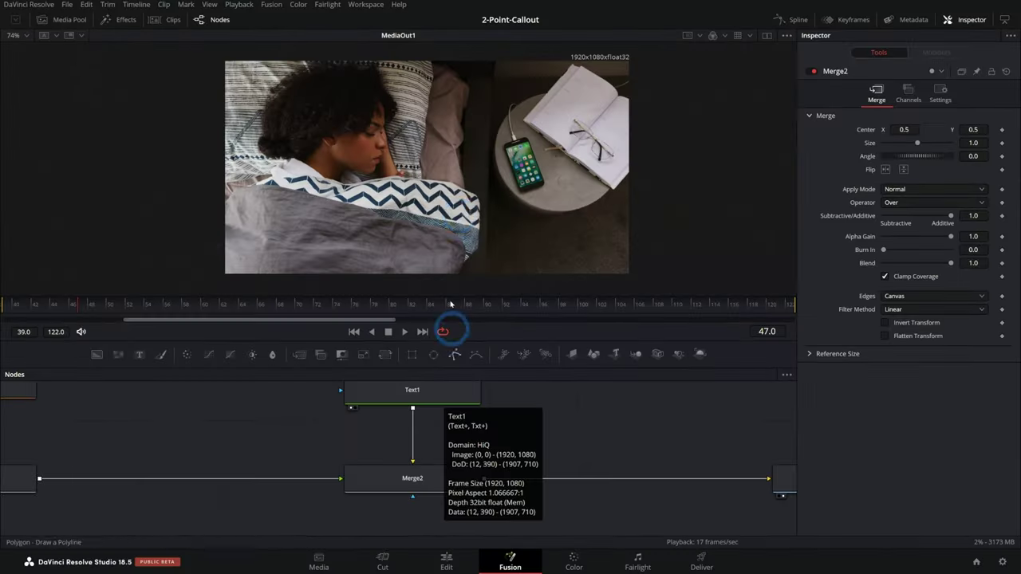
pyautogui.click(471, 121)
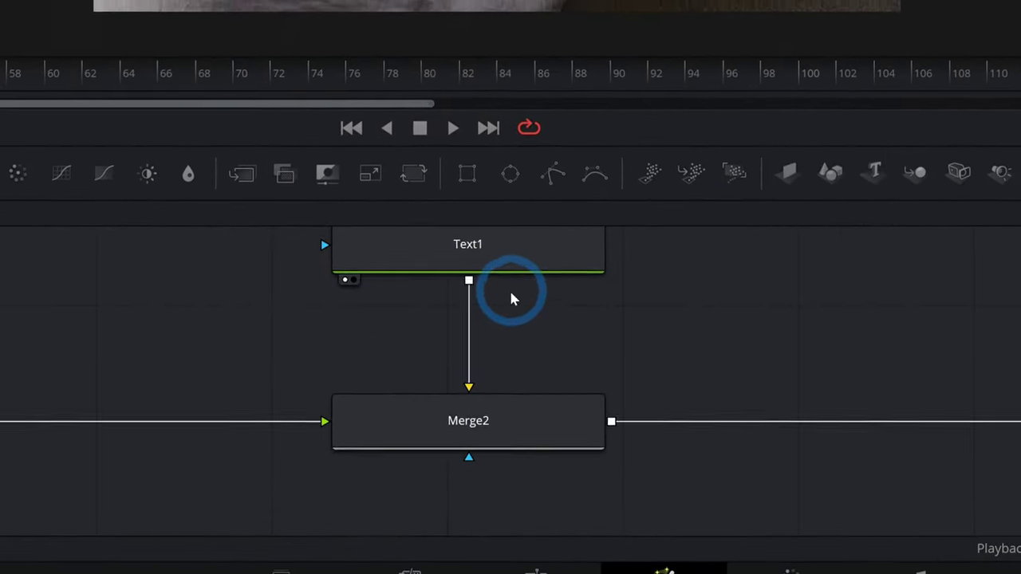
pyautogui.moveTo(516, 333); pyautogui.dragTo(562, 380)
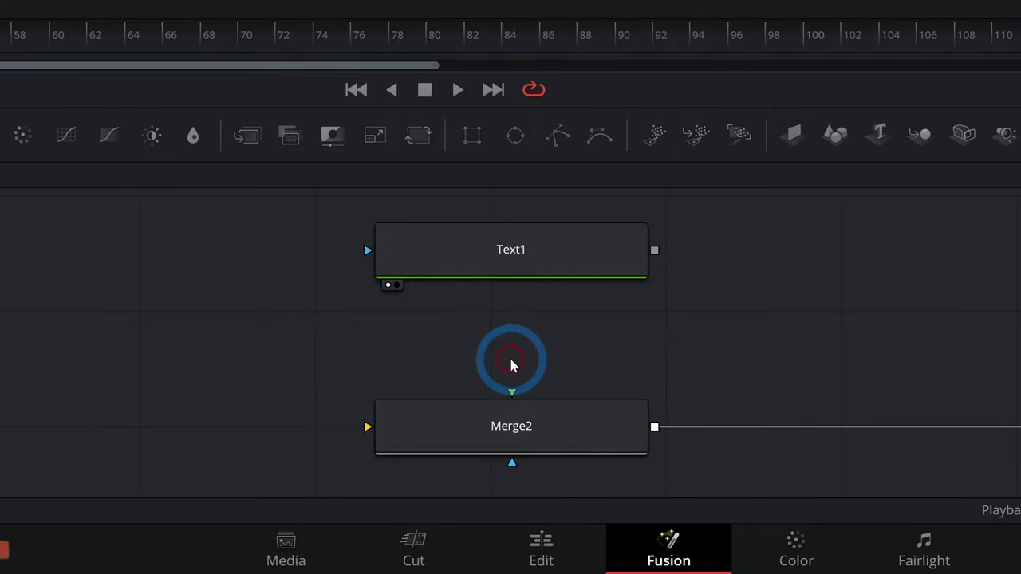
# Connect Merge1 to Merge2's background input and Text1 to its foreground input
pyautogui.moveTo(179, 431); pyautogui.dragTo(720, 431)
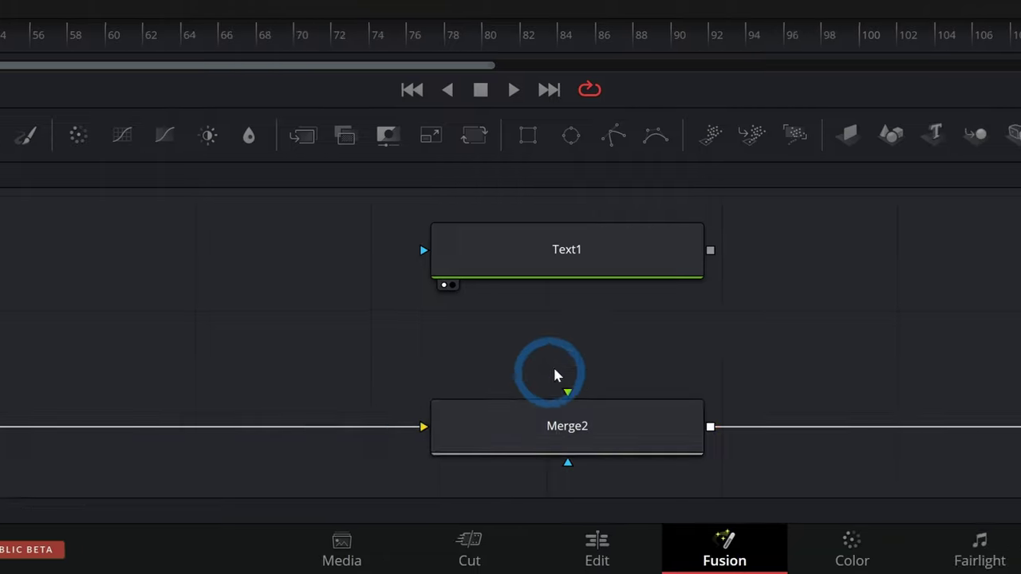
pyautogui.moveTo(797, 249); pyautogui.dragTo(655, 392)
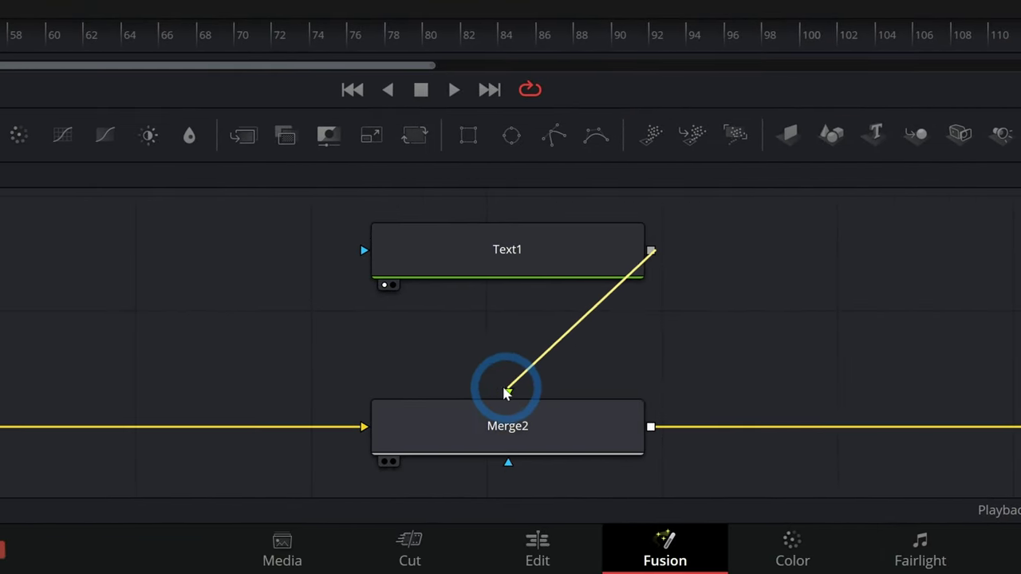
pyautogui.moveTo(506, 392); pyautogui.dragTo(508, 392)
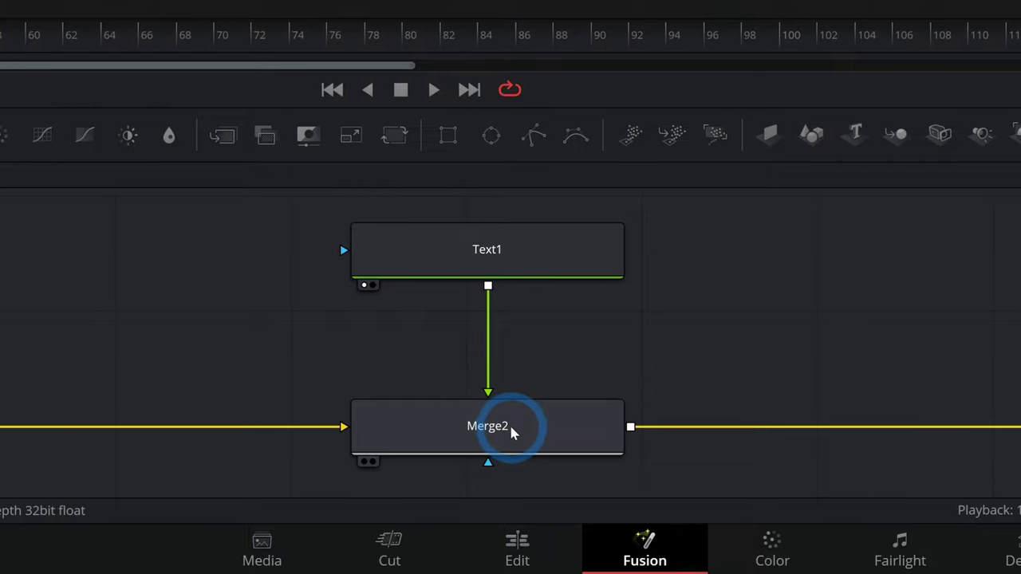
# Swap Merge2's foreground and background inputs with Ctrl+T
pyautogui.click(541, 435)
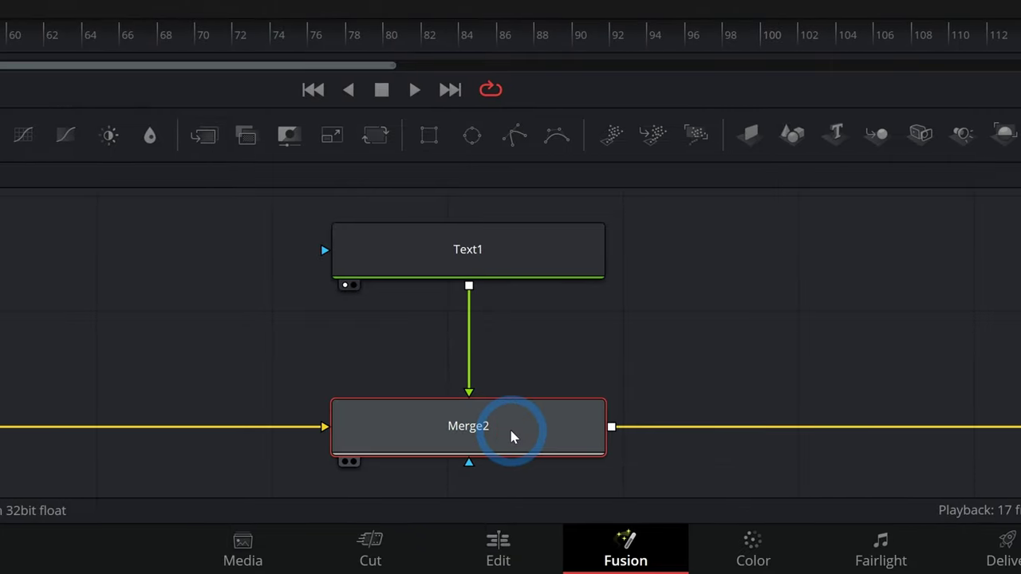
pyautogui.moveTo(512, 437)
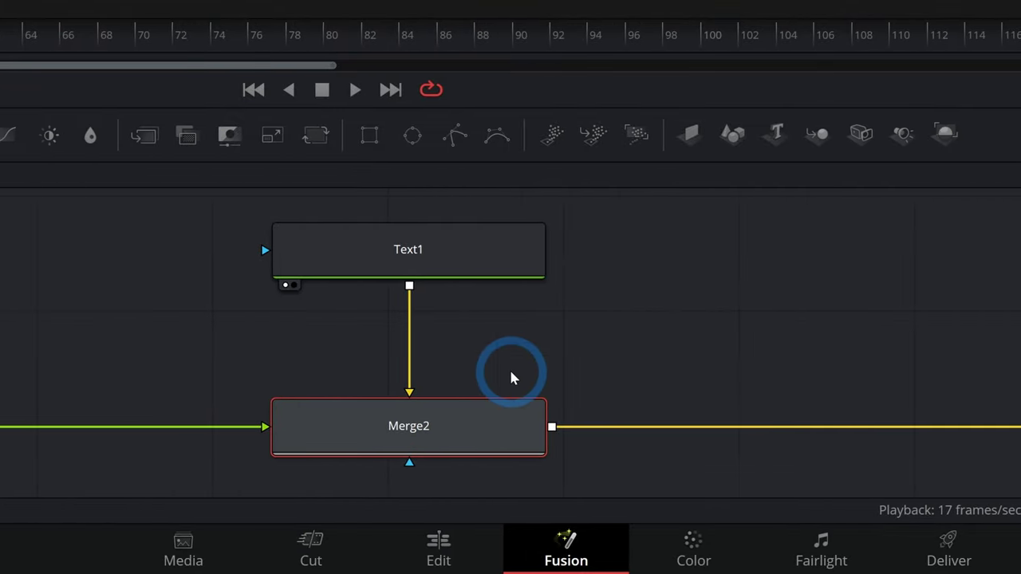
pyautogui.hotkey('ctrl', 't')
pyautogui.hotkey('ctrl', 't')
pyautogui.hotkey('ctrl', 't')
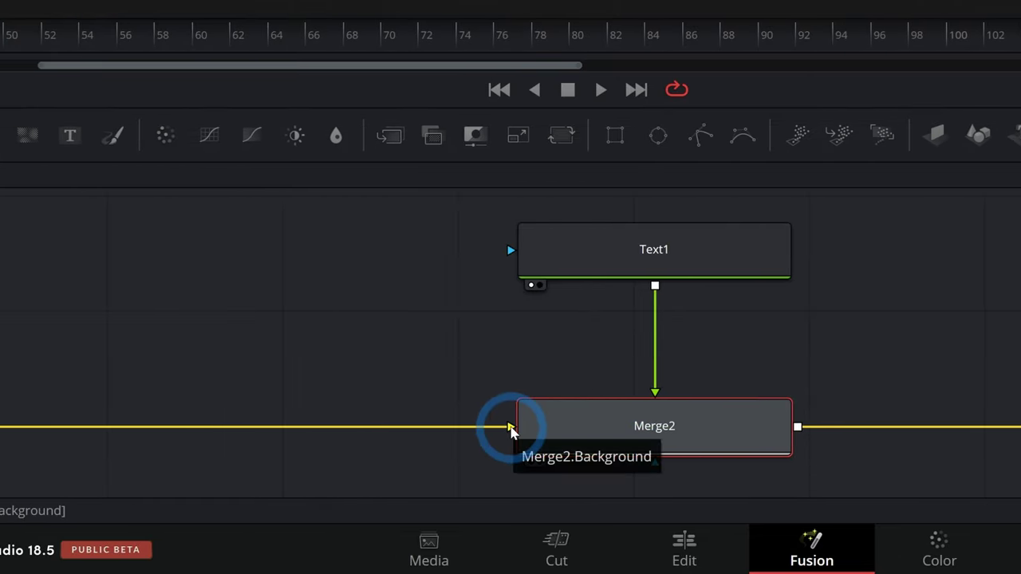
# Pull Merge2 out of the chain and connect Text1 as its Foreground
pyautogui.moveTo(692, 433); pyautogui.dragTo(692, 381)
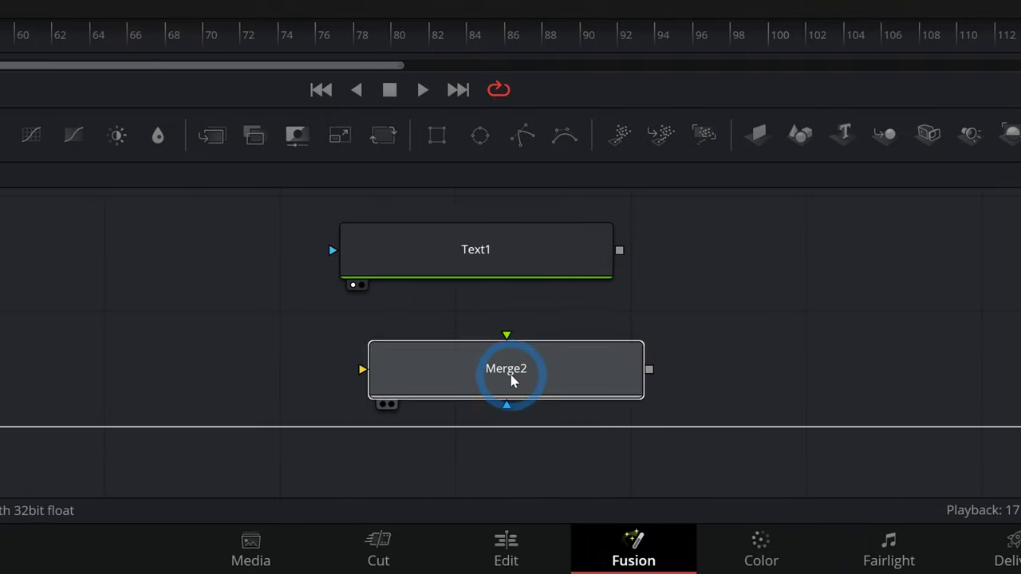
pyautogui.moveTo(618, 249); pyautogui.dragTo(696, 238)
pyautogui.moveTo(512, 293); pyautogui.dragTo(367, 436)
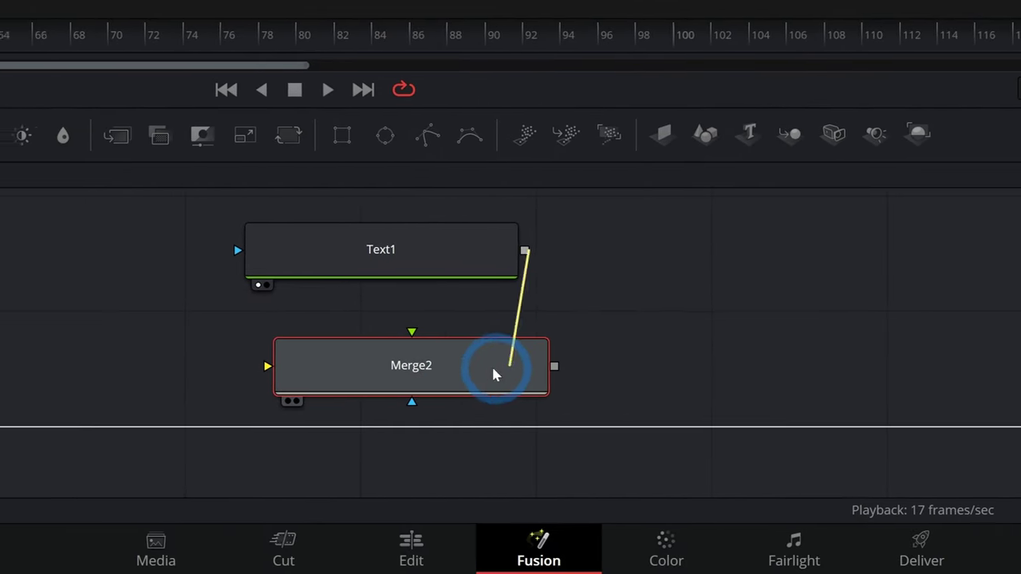
pyautogui.moveTo(512, 380); pyautogui.dragTo(512, 381)
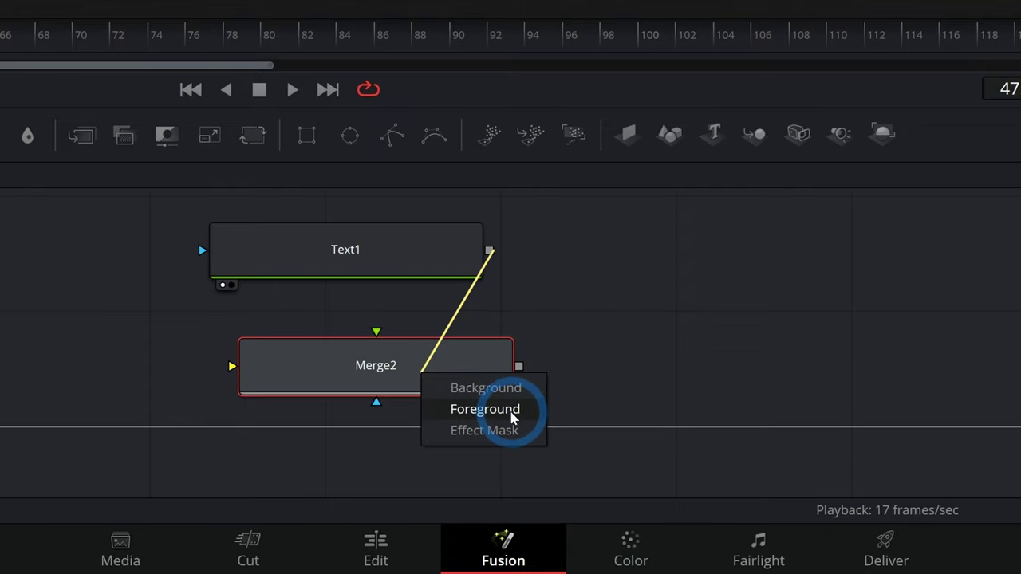
pyautogui.click(513, 410)
# Connect Merge1 as Merge2's Background and feed Merge2 into MediaOut1 below Text1
pyautogui.moveTo(118, 428); pyautogui.dragTo(819, 390)
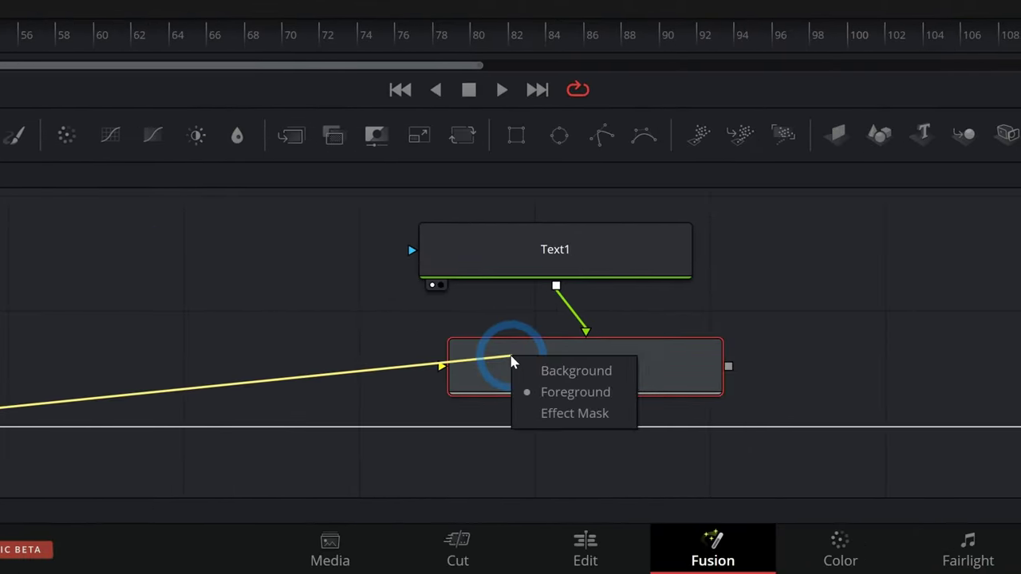
pyautogui.click(565, 371)
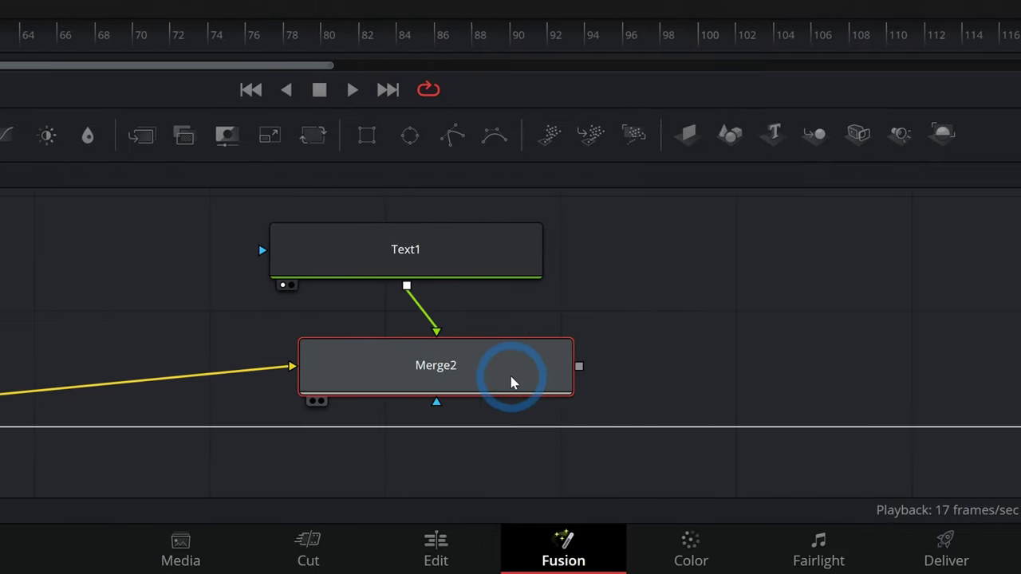
pyautogui.moveTo(653, 366); pyautogui.dragTo(1020, 410)
pyautogui.moveTo(518, 410); pyautogui.dragTo(623, 429)
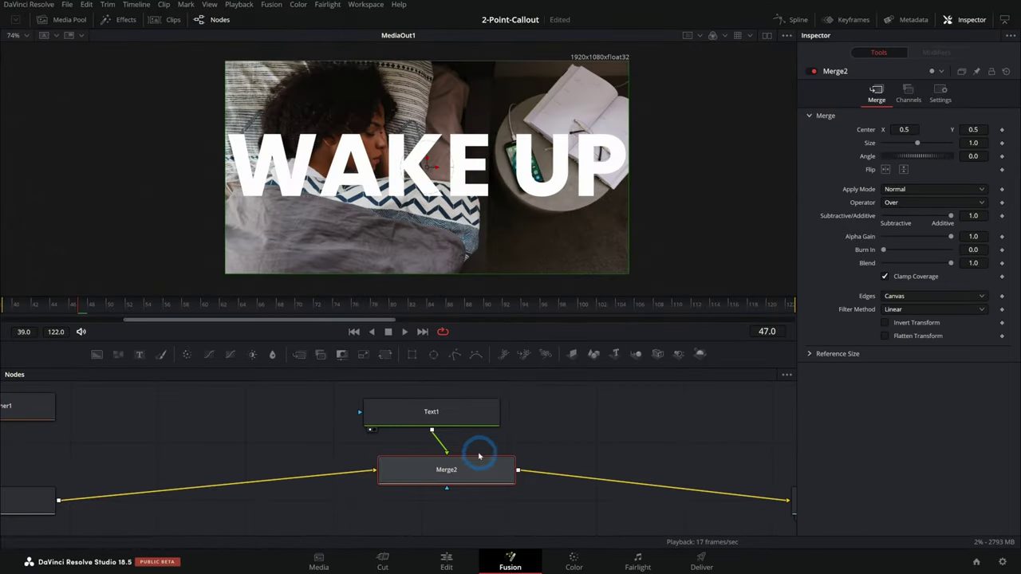
pyautogui.moveTo(480, 456); pyautogui.dragTo(473, 501)
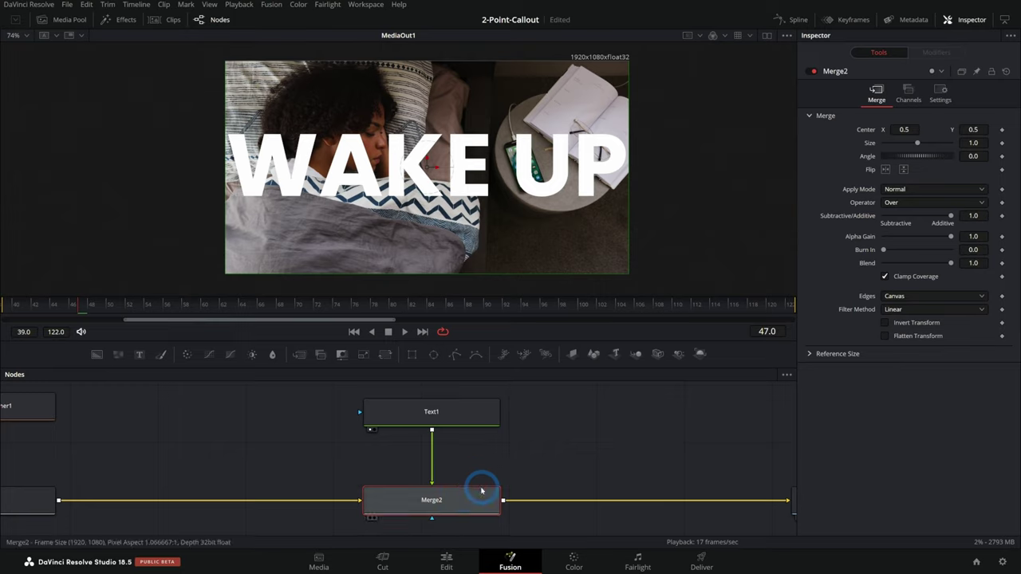
# Pull Merge2 off the main pipe, reconnect the pipe, and link Text1 to it
pyautogui.moveTo(440, 500); pyautogui.dragTo(569, 461)
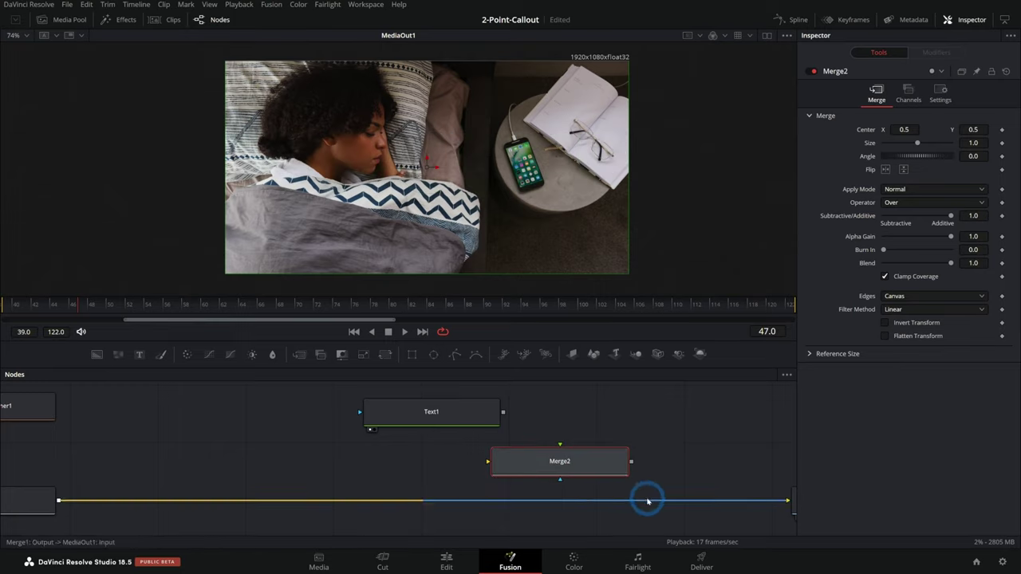
pyautogui.moveTo(648, 501); pyautogui.dragTo(453, 492)
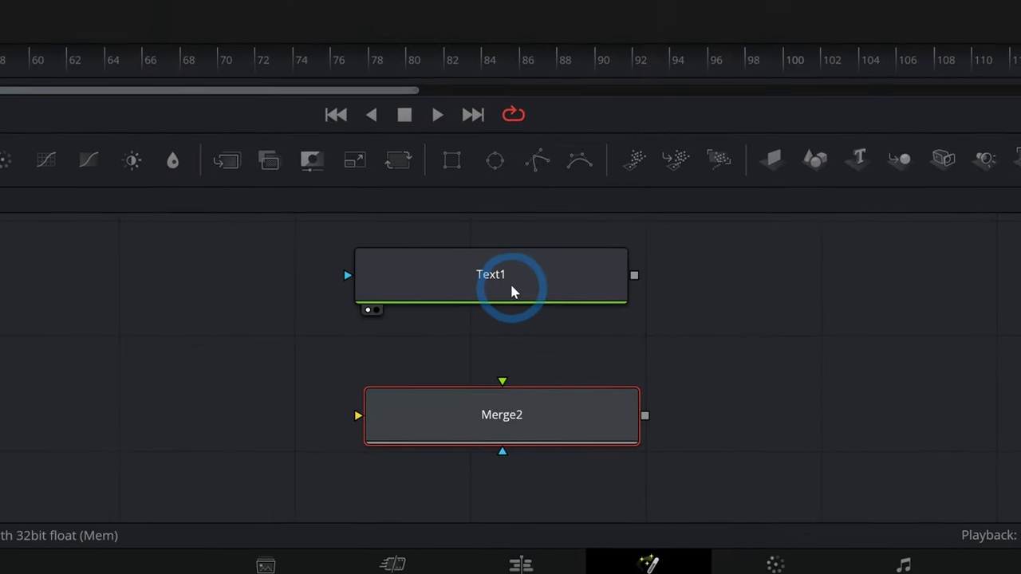
pyautogui.moveTo(622, 250); pyautogui.dragTo(569, 414)
pyautogui.moveTo(488, 415); pyautogui.dragTo(477, 417)
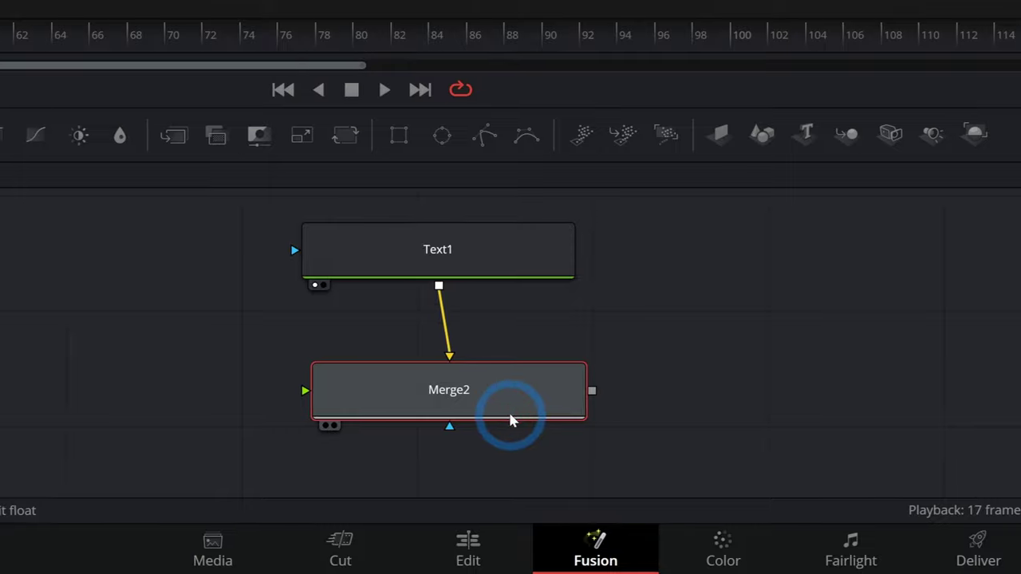
pyautogui.moveTo(114, 427); pyautogui.dragTo(795, 391)
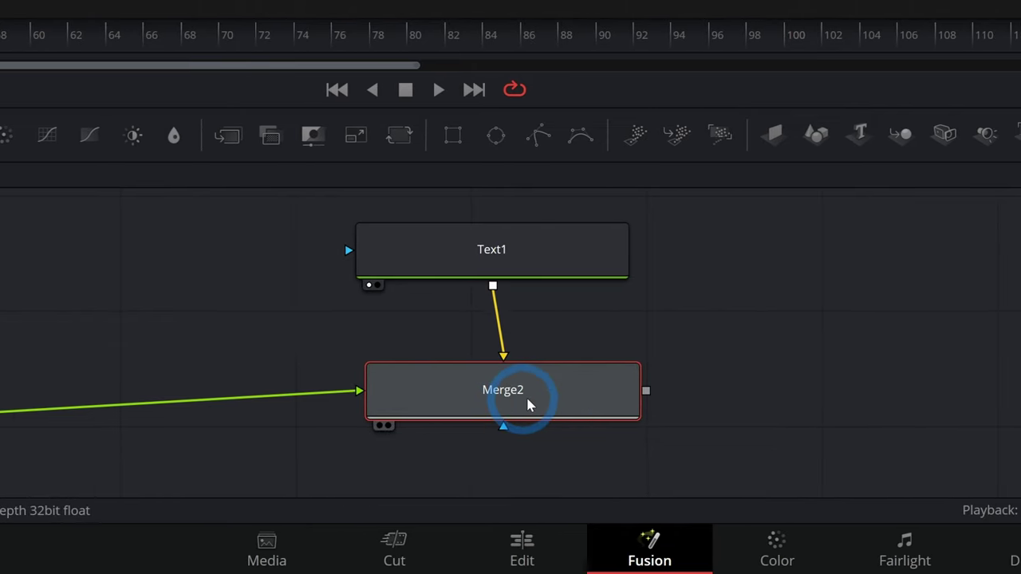
# Reposition Merge2, then wire Merge1 into its background and Text1 into its foreground
pyautogui.moveTo(512, 372); pyautogui.dragTo(567, 423)
pyautogui.moveTo(494, 421); pyautogui.dragTo(456, 417)
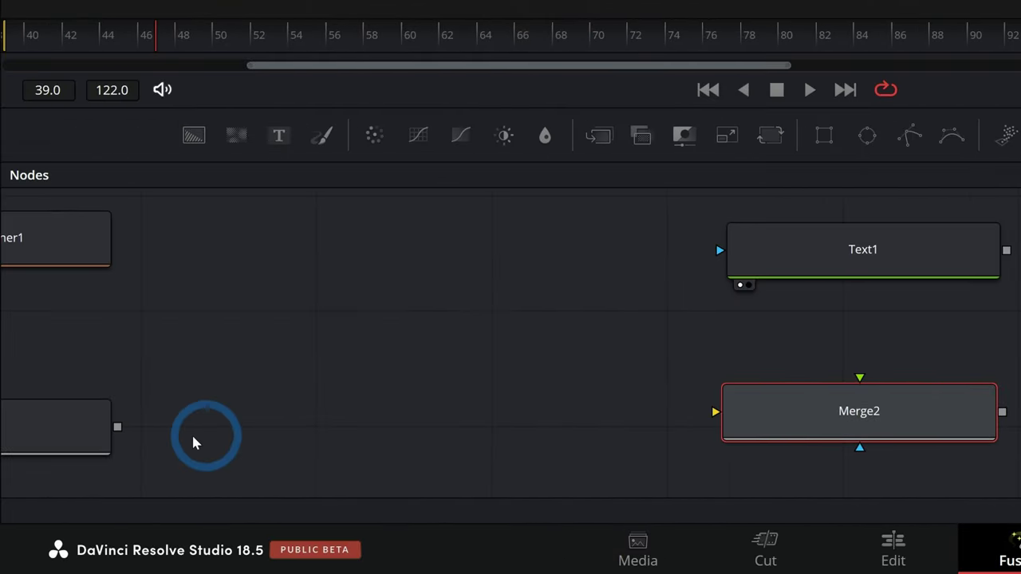
pyautogui.moveTo(118, 431); pyautogui.dragTo(879, 424)
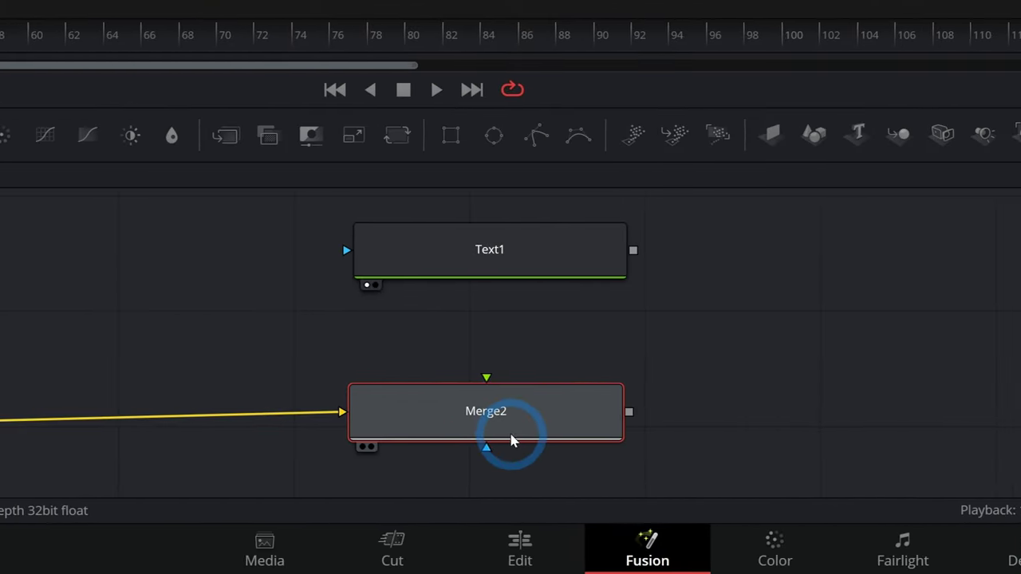
pyautogui.moveTo(517, 250); pyautogui.dragTo(508, 418)
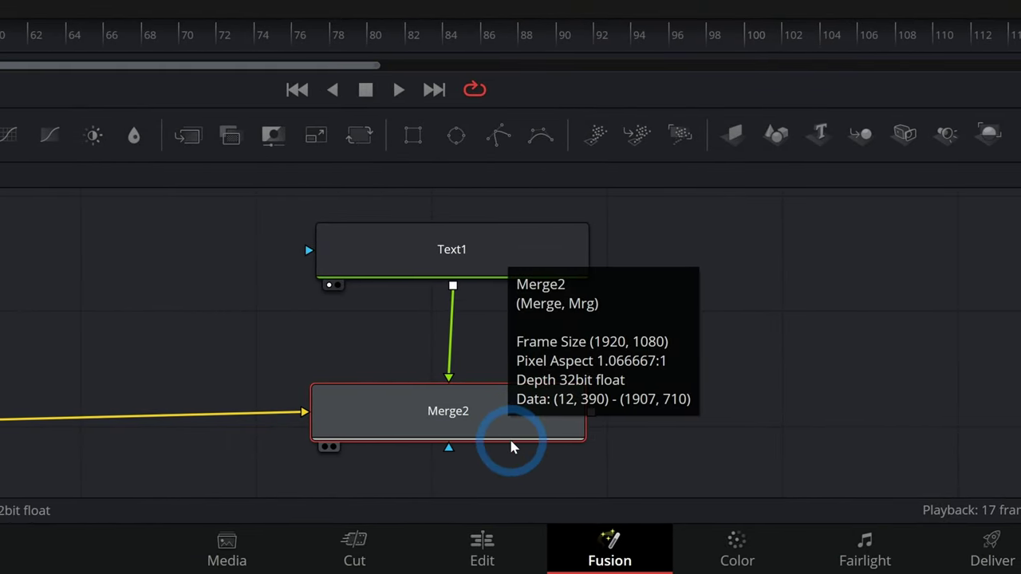
# Delete the old Merge2 and drop Text1 onto Merge1's output to auto-create a new Merge
pyautogui.moveTo(447, 411); pyautogui.dragTo(522, 410)
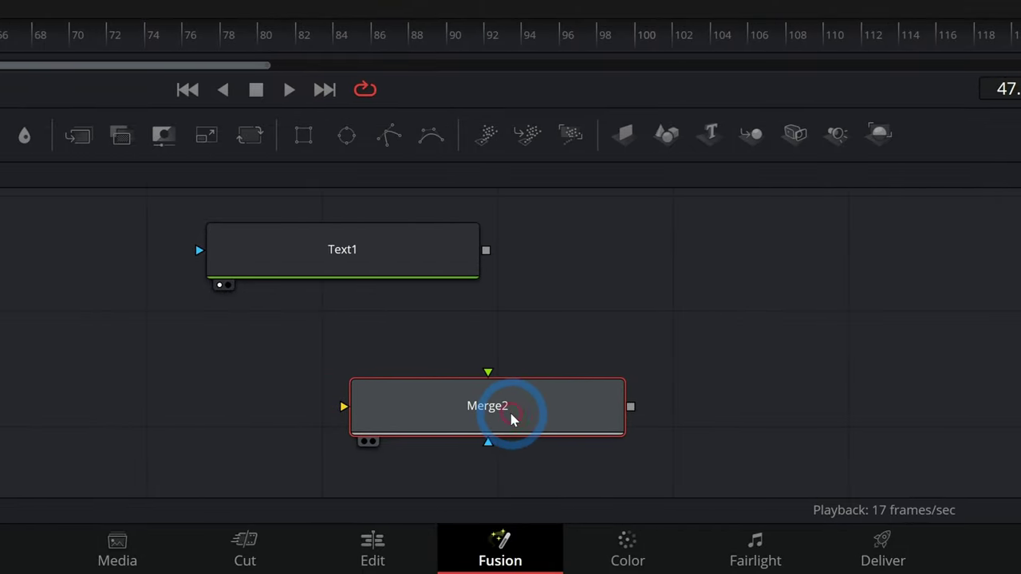
pyautogui.press('Delete')
pyautogui.moveTo(506, 281); pyautogui.dragTo(25, 451)
pyautogui.moveTo(445, 420); pyautogui.dragTo(37, 431)
pyautogui.moveTo(117, 429); pyautogui.dragTo(116, 430)
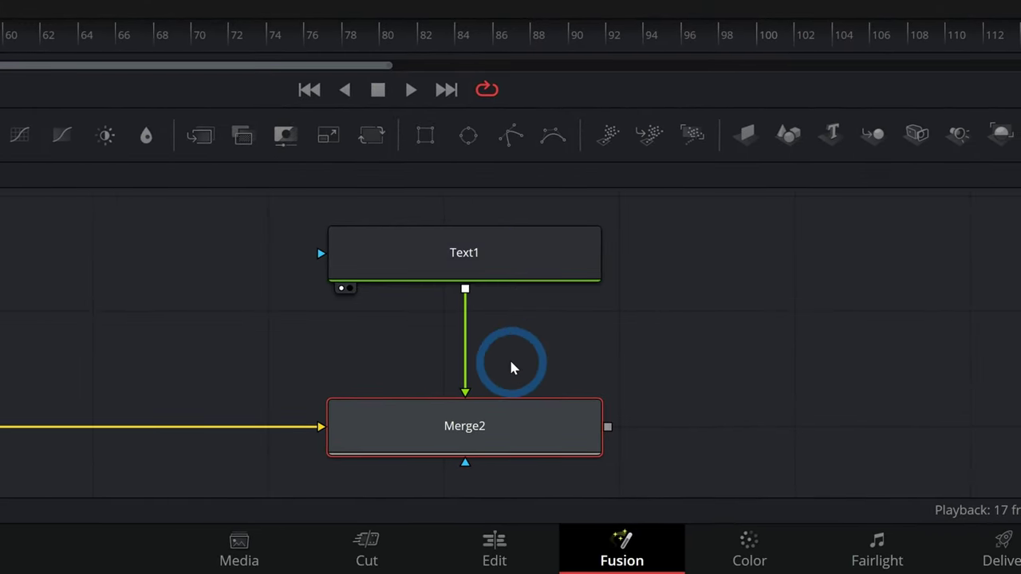
# Connect Merge2 to MediaOut1, undo, and relink Text1 onto Merge1's output
pyautogui.moveTo(608, 426); pyautogui.dragTo(768, 425)
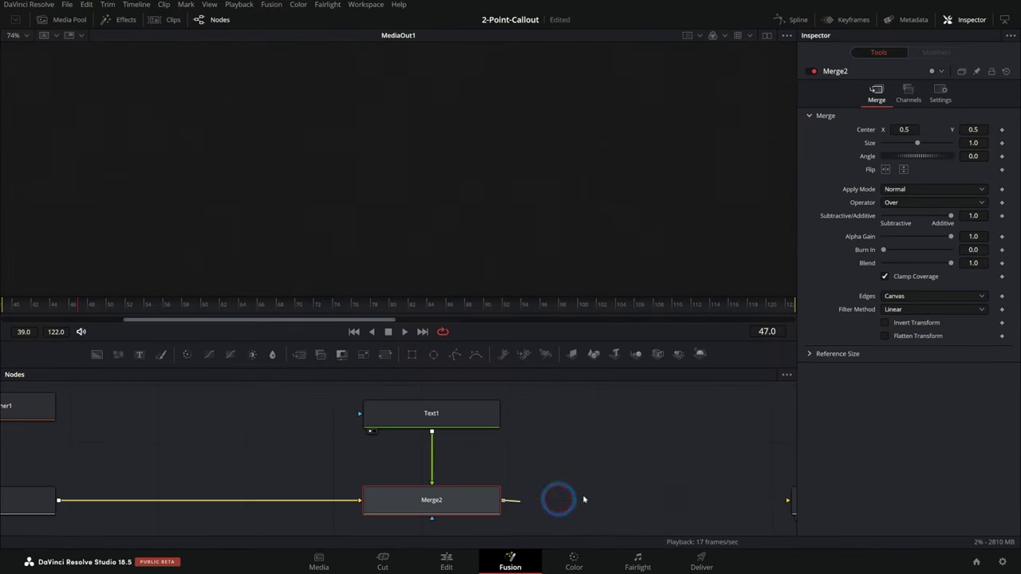
pyautogui.moveTo(583, 499); pyautogui.dragTo(787, 501)
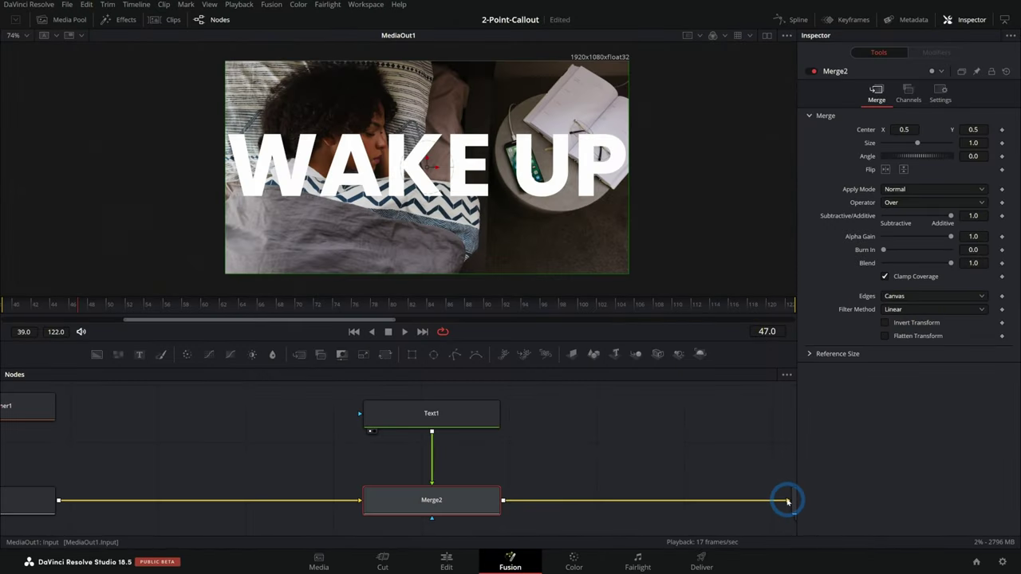
pyautogui.hotkey('ctrl', 'z')
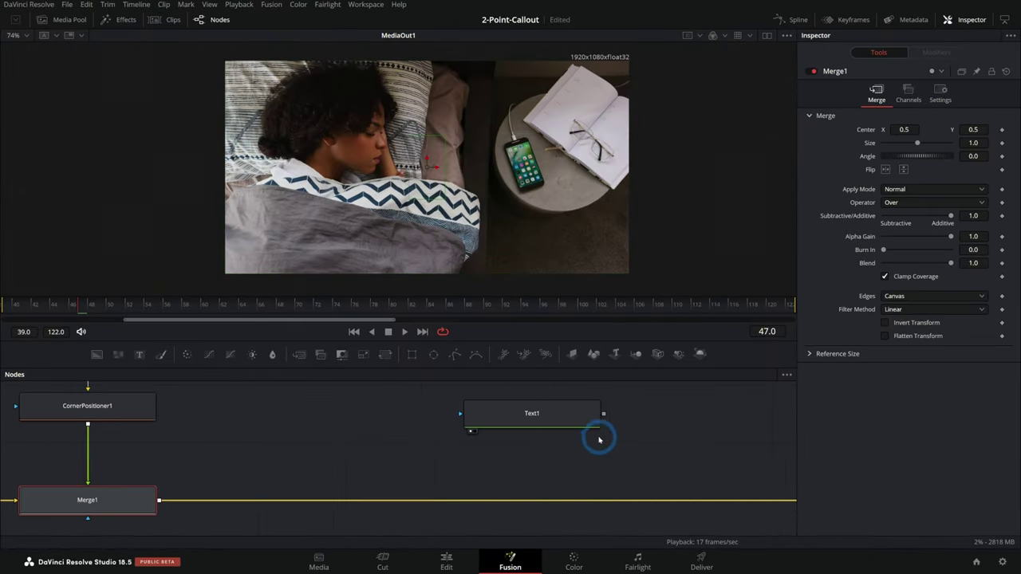
pyautogui.moveTo(604, 414); pyautogui.dragTo(159, 499)
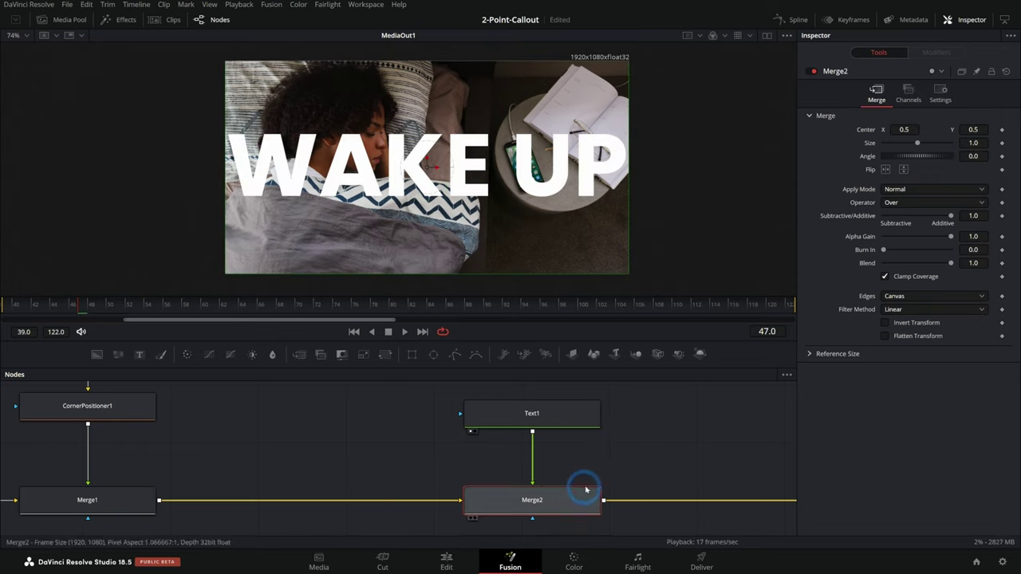
# Jump to frame 61 and inspect Merge2 to confirm WAKE UP over the shot
pyautogui.click(244, 311)
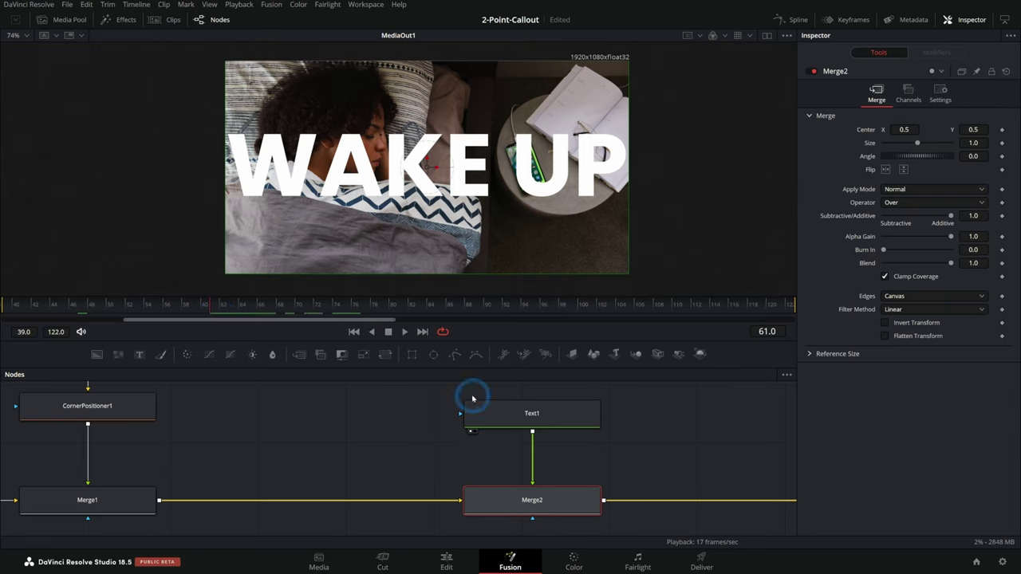
pyautogui.click(472, 398)
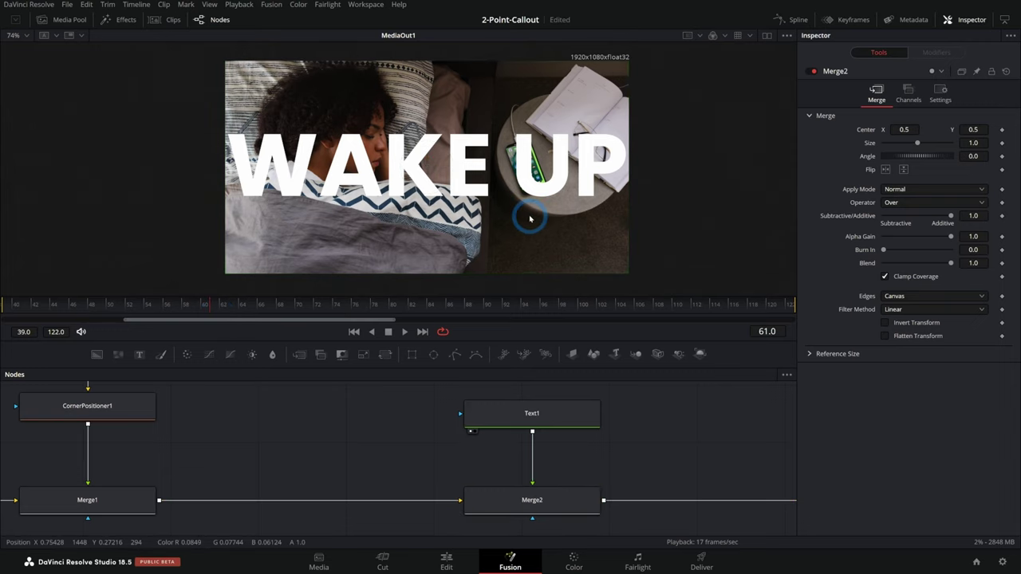
pyautogui.click(594, 510)
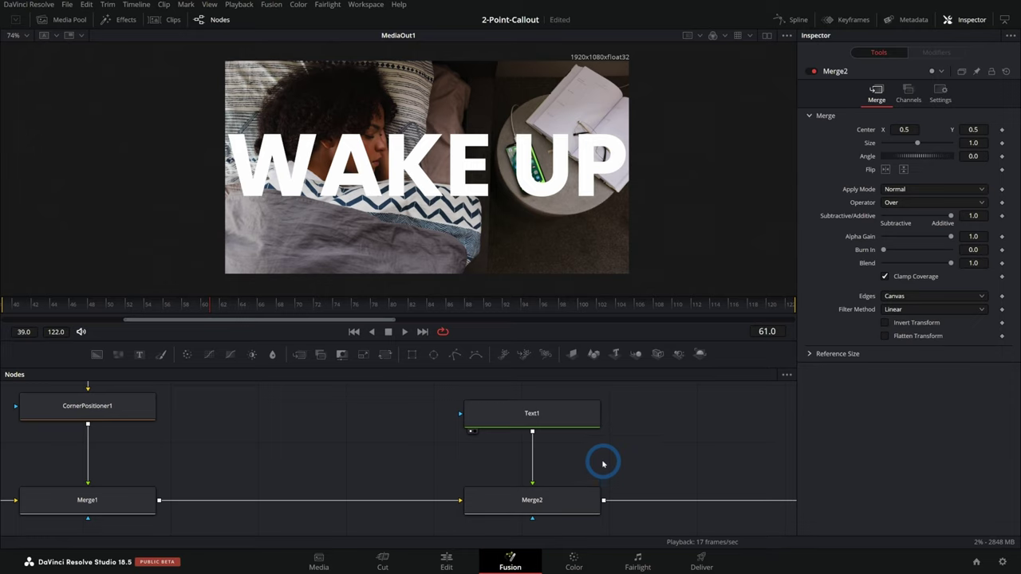
pyautogui.moveTo(659, 476); pyautogui.dragTo(505, 463)
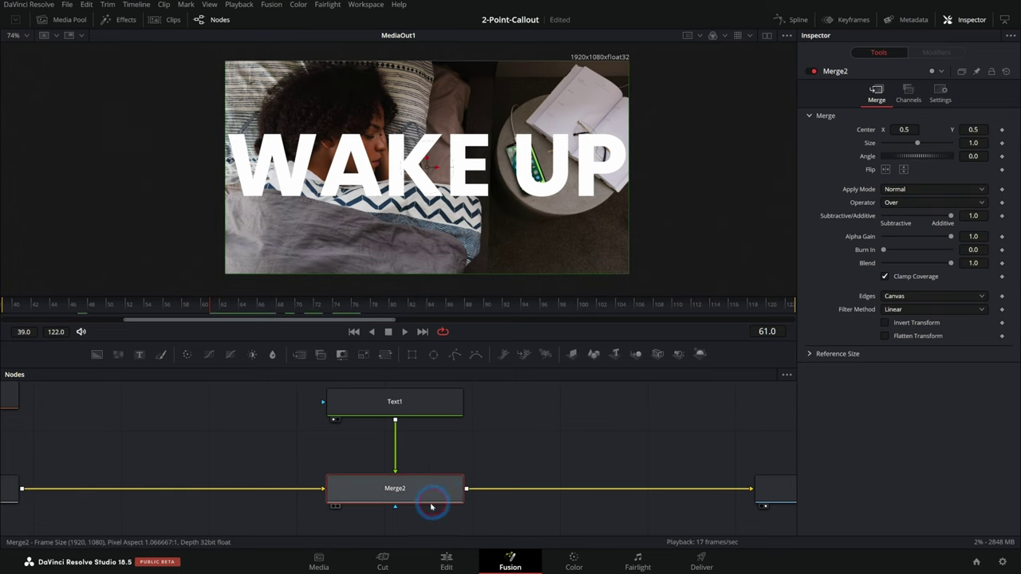
pyautogui.click(497, 452)
pyautogui.click(567, 415)
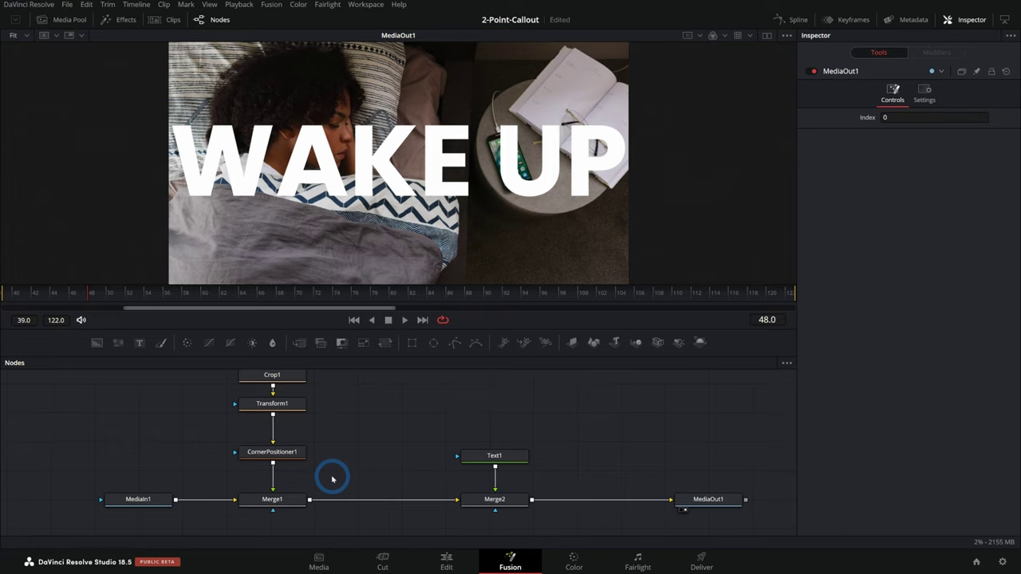
# Bypass Merge2 with Ctrl+P to hide the WAKE UP title
pyautogui.click(495, 455)
pyautogui.click(511, 500)
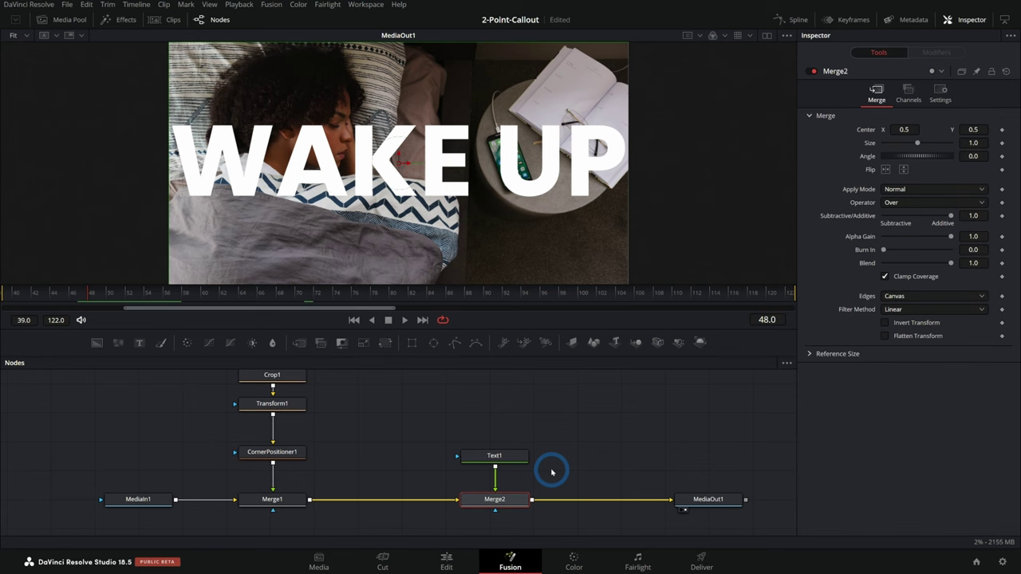
pyautogui.hotkey('ctrl', 'p')
pyautogui.scroll(5, 522, 165)
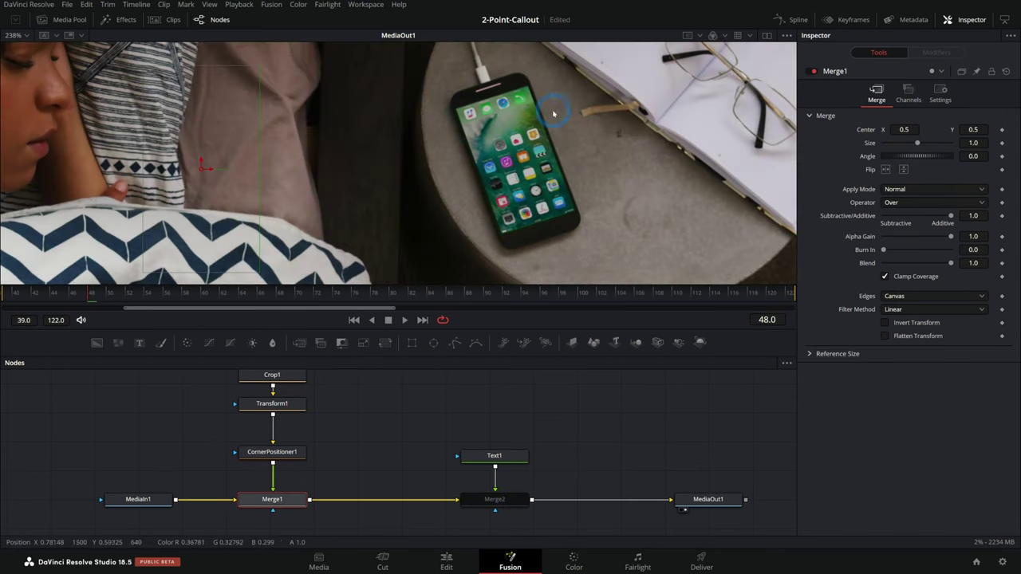
# Bypass Merge1 to reveal the green phone screen, re-enable it, then select MediaIn1
pyautogui.hotkey('ctrl', 'p')
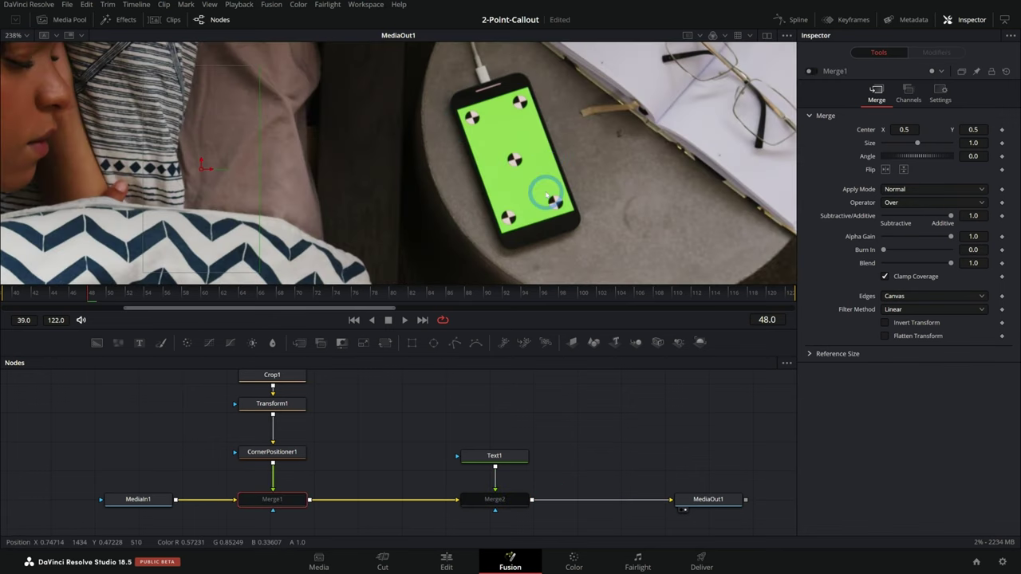
pyautogui.click(809, 71)
pyautogui.scroll(-3, 662, 100)
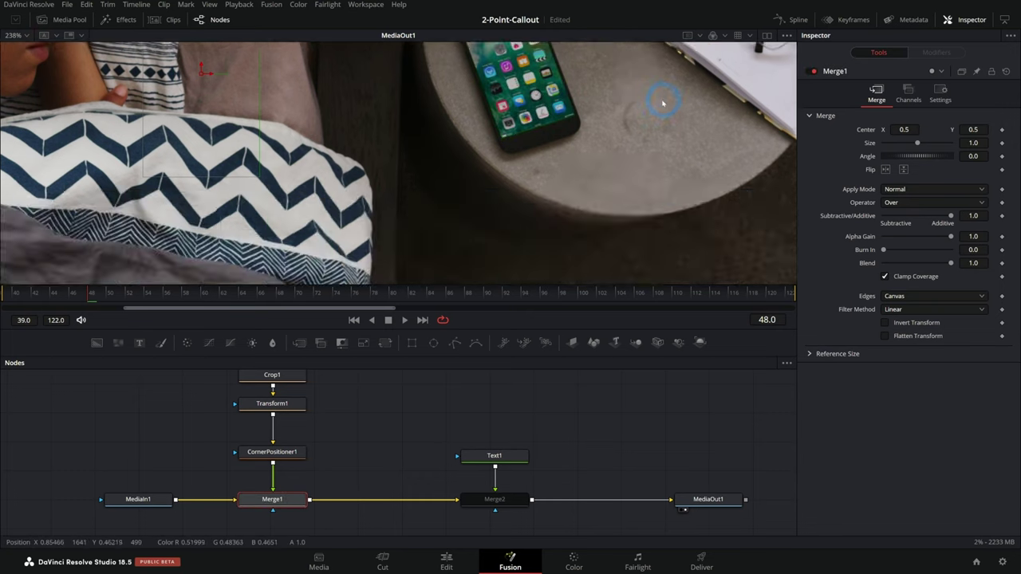
pyautogui.scroll(-5, 662, 100)
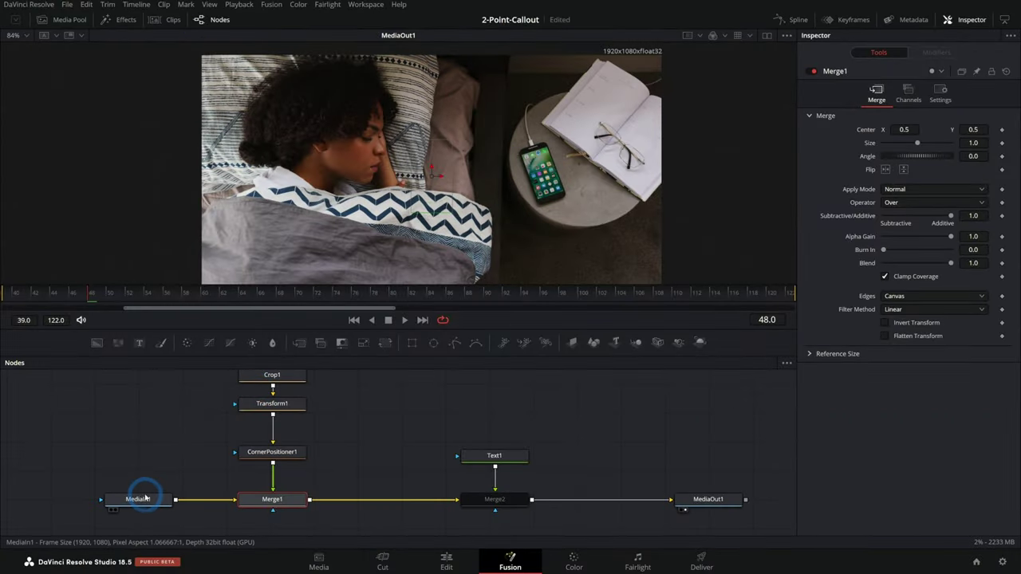
pyautogui.click(137, 498)
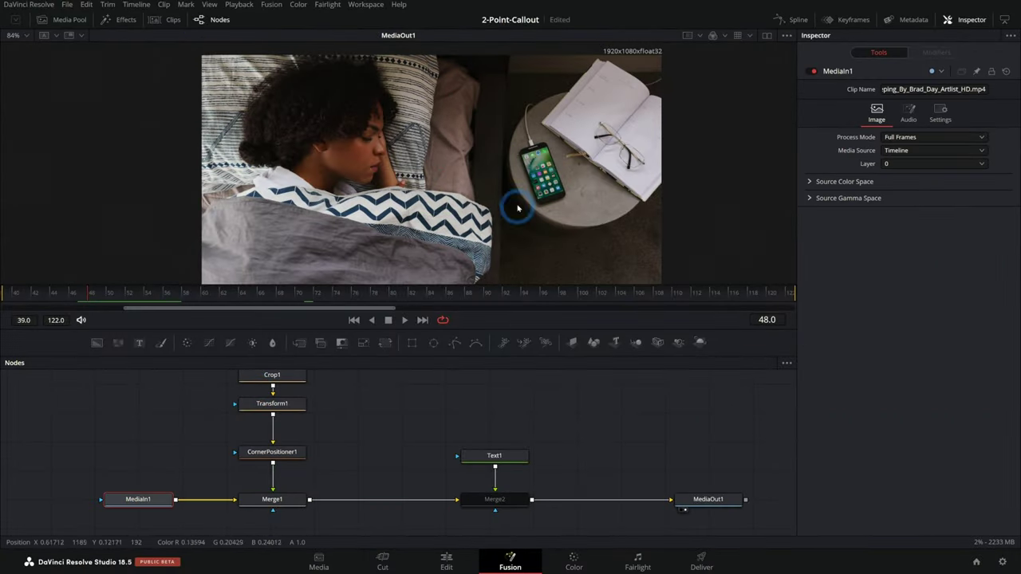
# Switch to dual viewers and view MediaIn2, then ColorCorrector1, in the left viewer
pyautogui.click(742, 35)
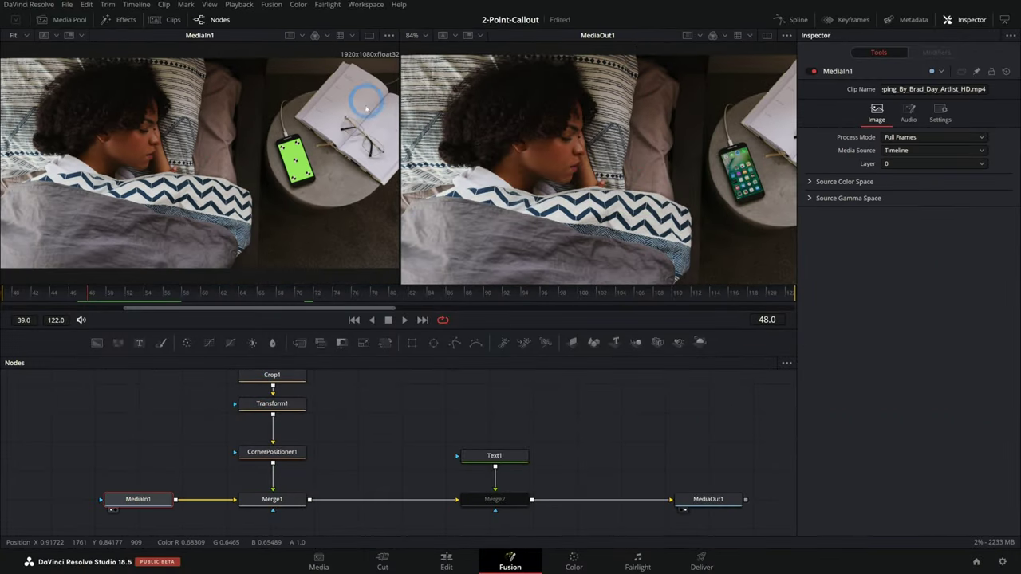
pyautogui.scroll(3, 349, 465)
pyautogui.moveTo(274, 422); pyautogui.dragTo(290, 227)
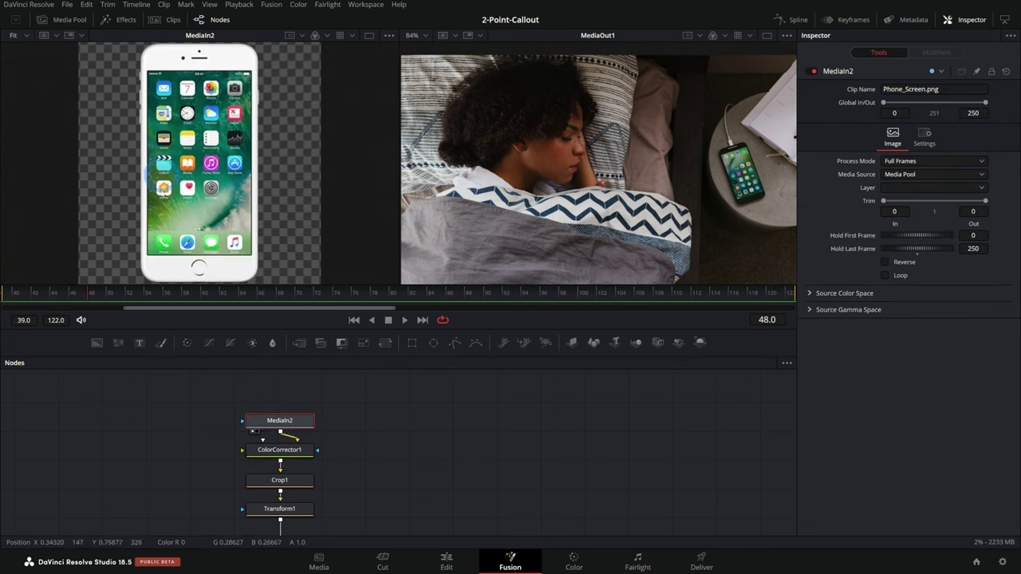
pyautogui.scroll(3, 324, 127)
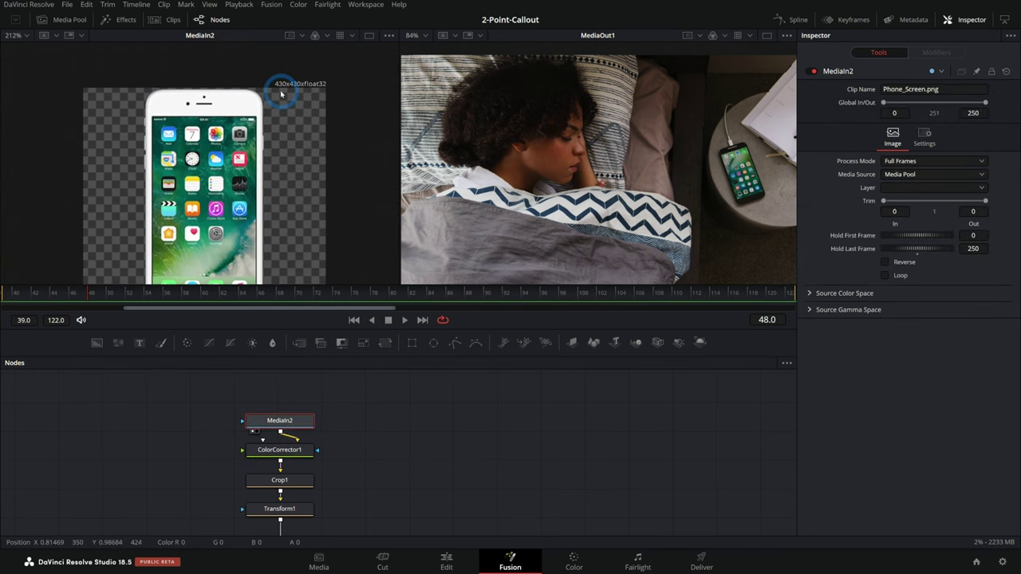
pyautogui.moveTo(296, 441); pyautogui.dragTo(296, 217)
# Step the left viewer through Crop1, Transform1, CornerPositioner1 and Merge1
pyautogui.moveTo(296, 481); pyautogui.dragTo(290, 255)
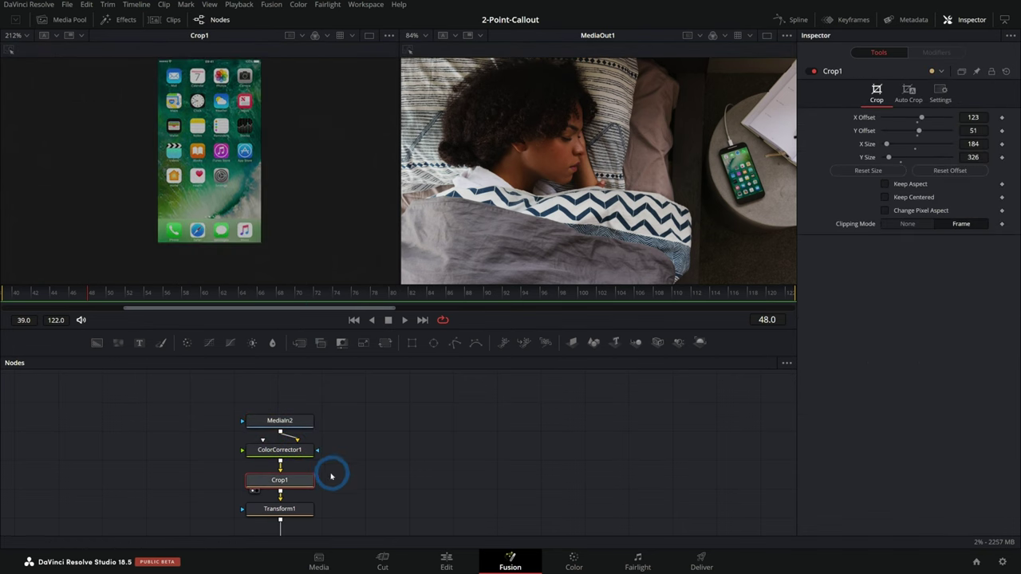
pyautogui.moveTo(296, 508); pyautogui.dragTo(315, 265)
pyautogui.scroll(-3, 363, 453)
pyautogui.moveTo(283, 461); pyautogui.dragTo(258, 191)
pyautogui.moveTo(283, 508); pyautogui.dragTo(200, 172)
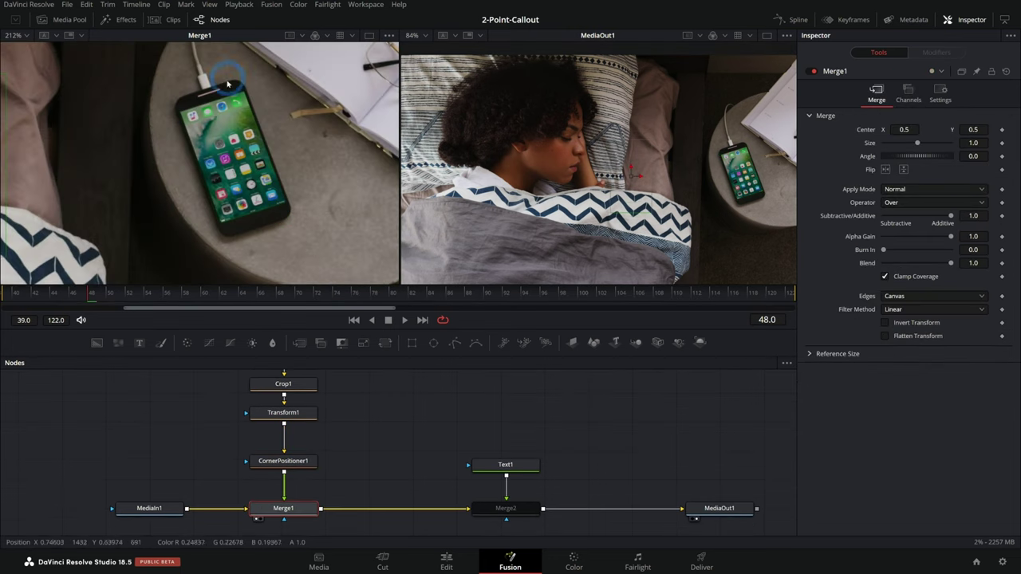
pyautogui.moveTo(347, 493); pyautogui.dragTo(389, 450)
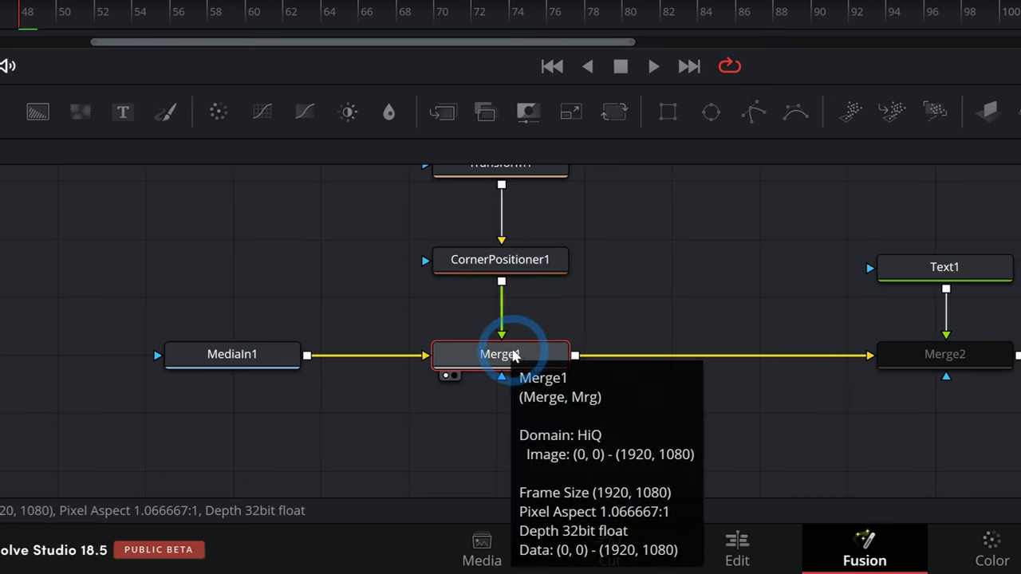
# Swap Merge1's inputs so MediaIn1 is background again, restoring the full-frame output
pyautogui.hotkey('ctrl', 't')
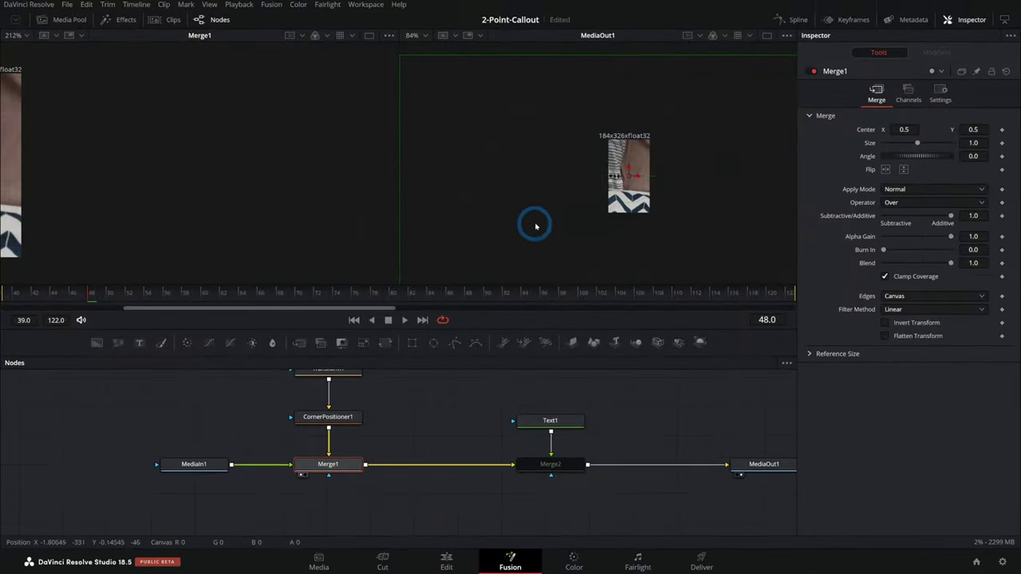
pyautogui.moveTo(783, 451); pyautogui.dragTo(590, 469)
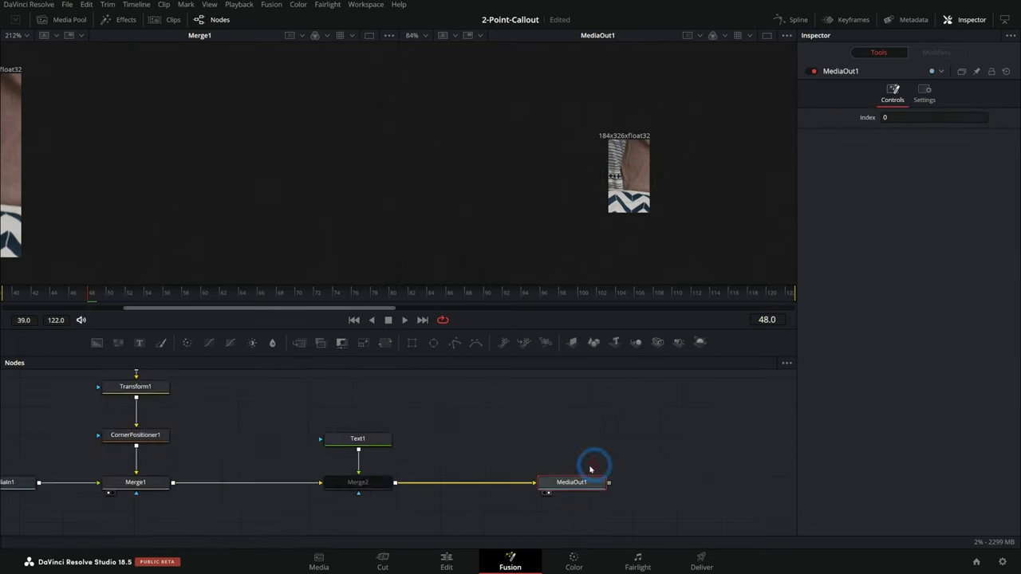
pyautogui.click(763, 36)
pyautogui.scroll(2, 433, 193)
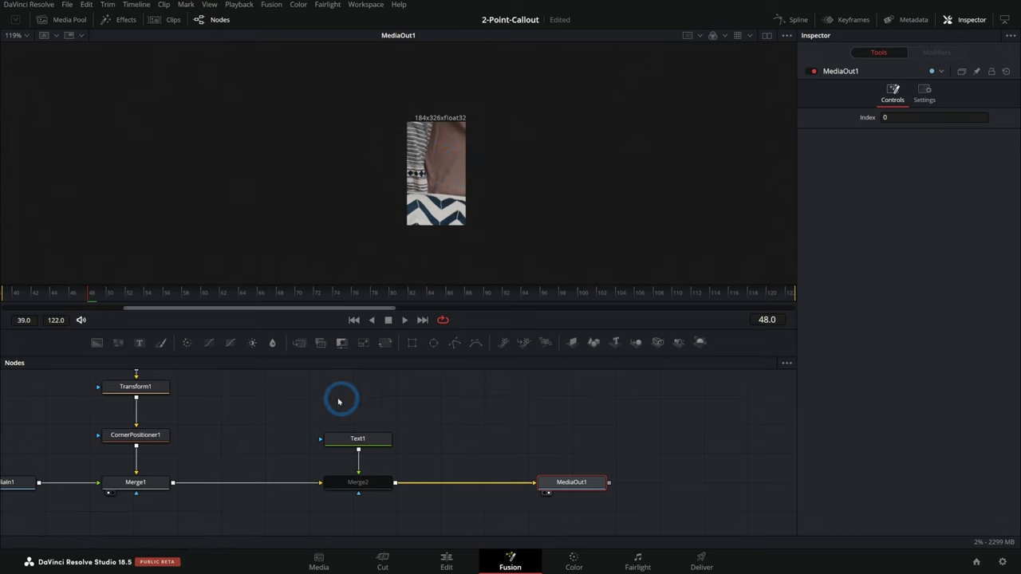
# Compare CornerPositioner1's frame size against Merge1's full-frame output, then show Merge1's controls
pyautogui.click(325, 476)
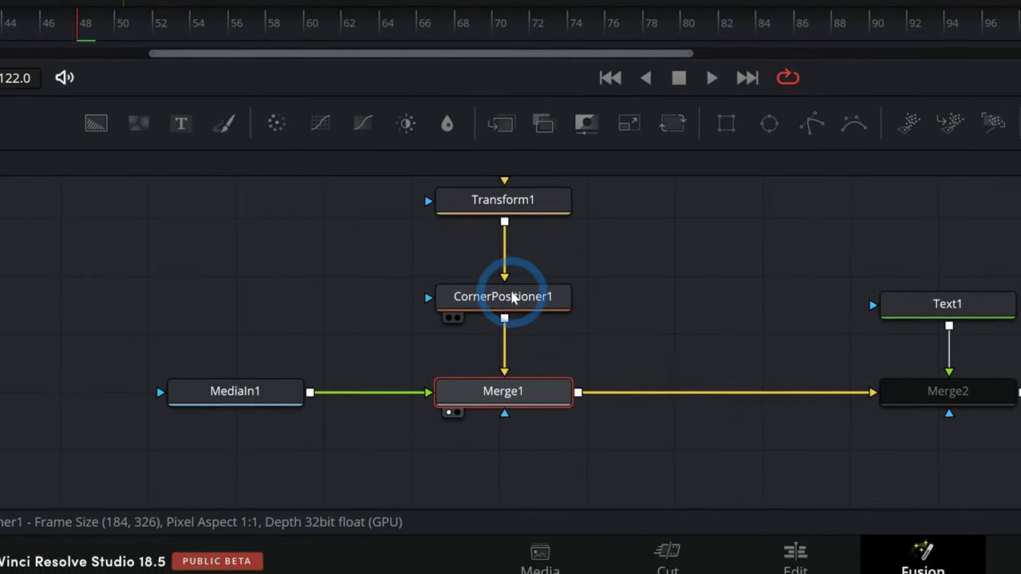
pyautogui.click(511, 297)
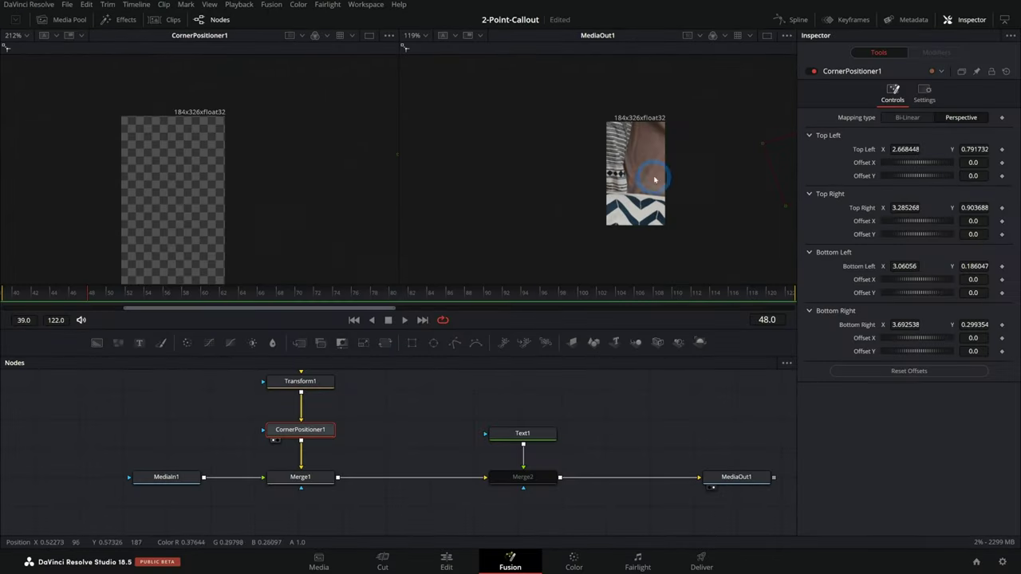
pyautogui.click(292, 489)
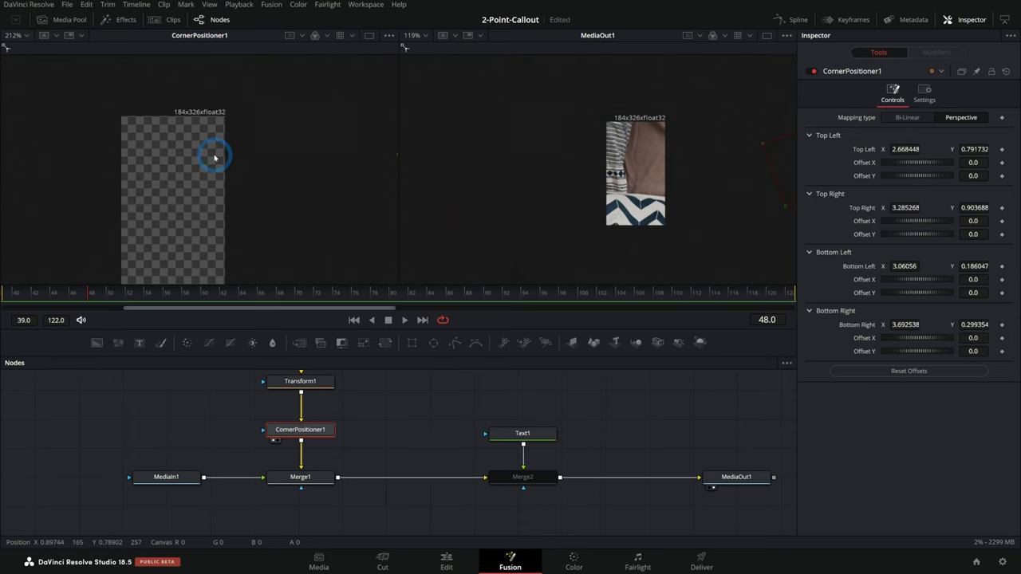
pyautogui.click(277, 189)
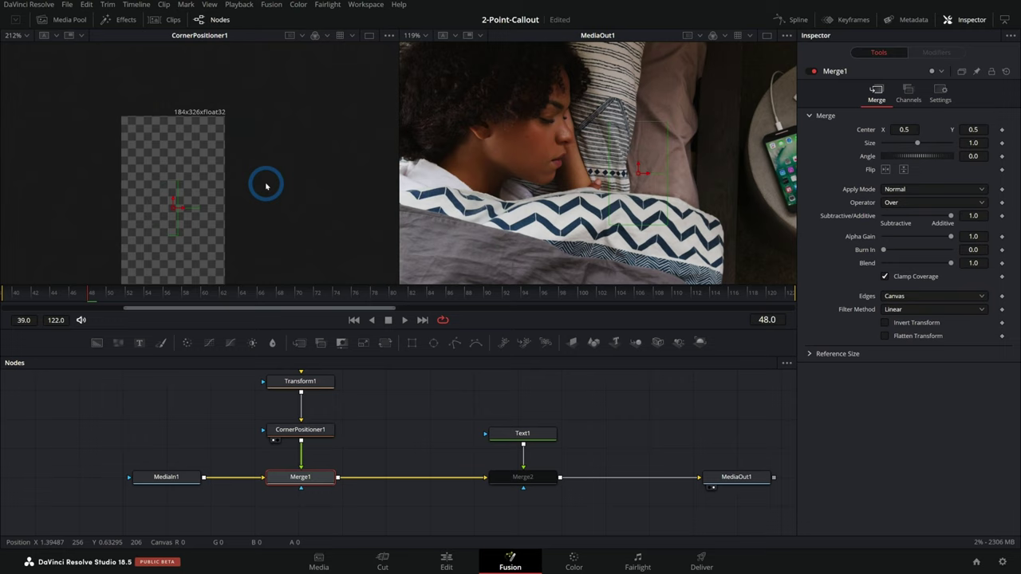